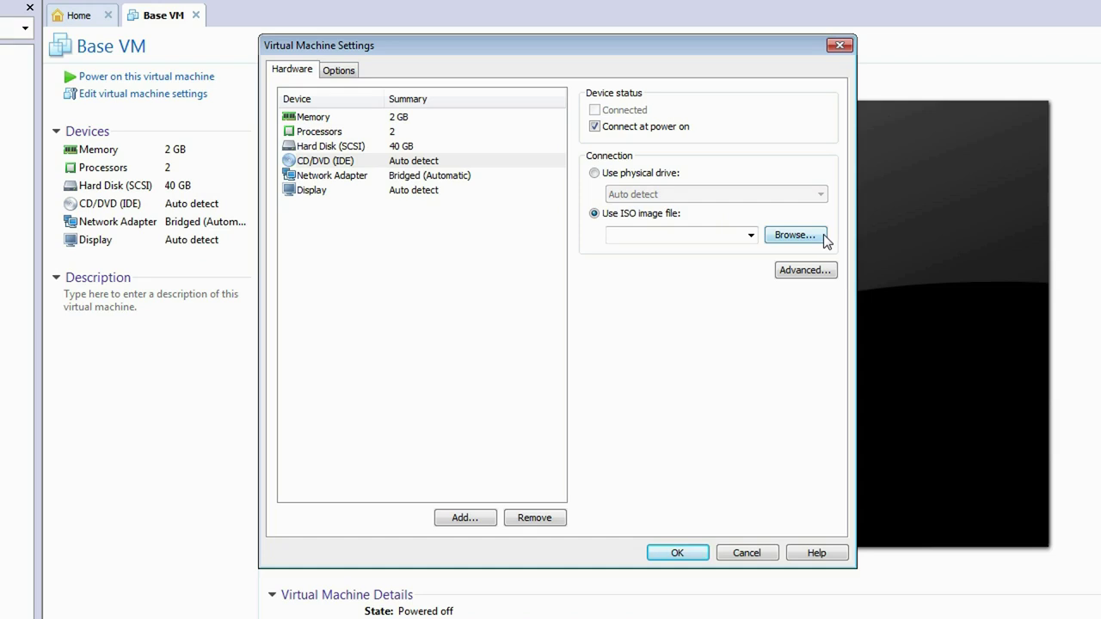
Load CentOS-6.5-x86_64-bin-DVD1 from F:\Hadoop Lab as Base VM's CD/DVD image.
click(823, 237)
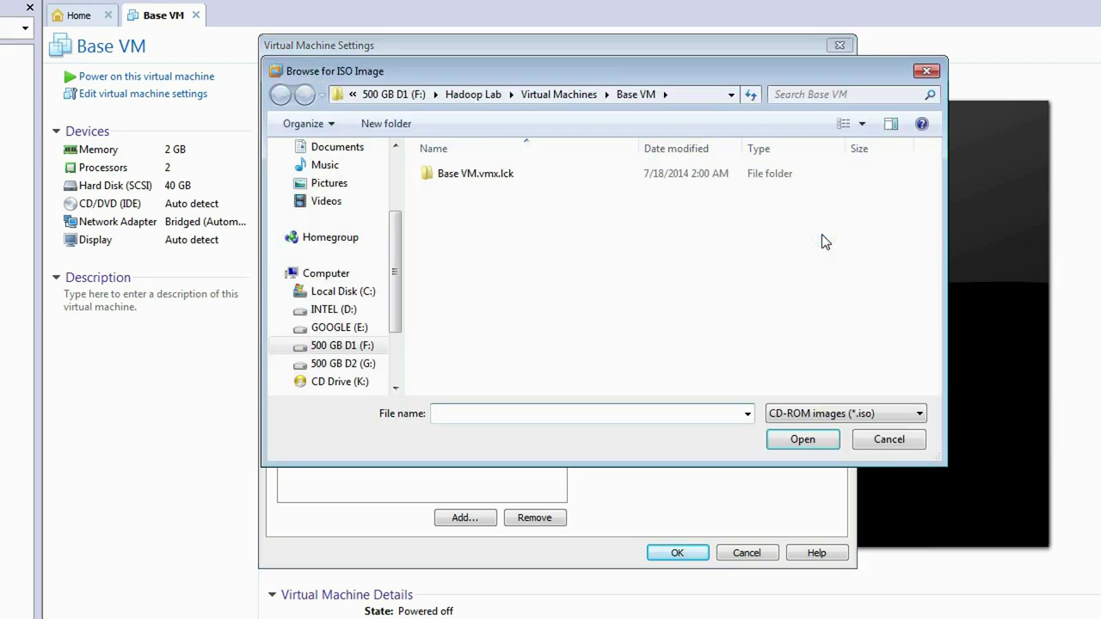
click(478, 94)
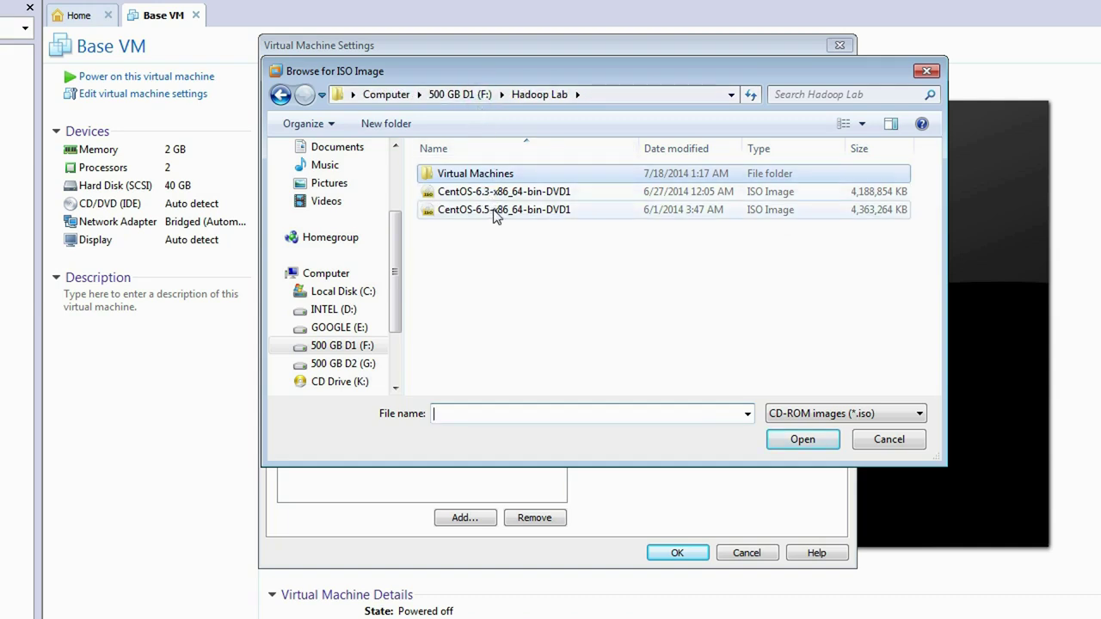
click(566, 212)
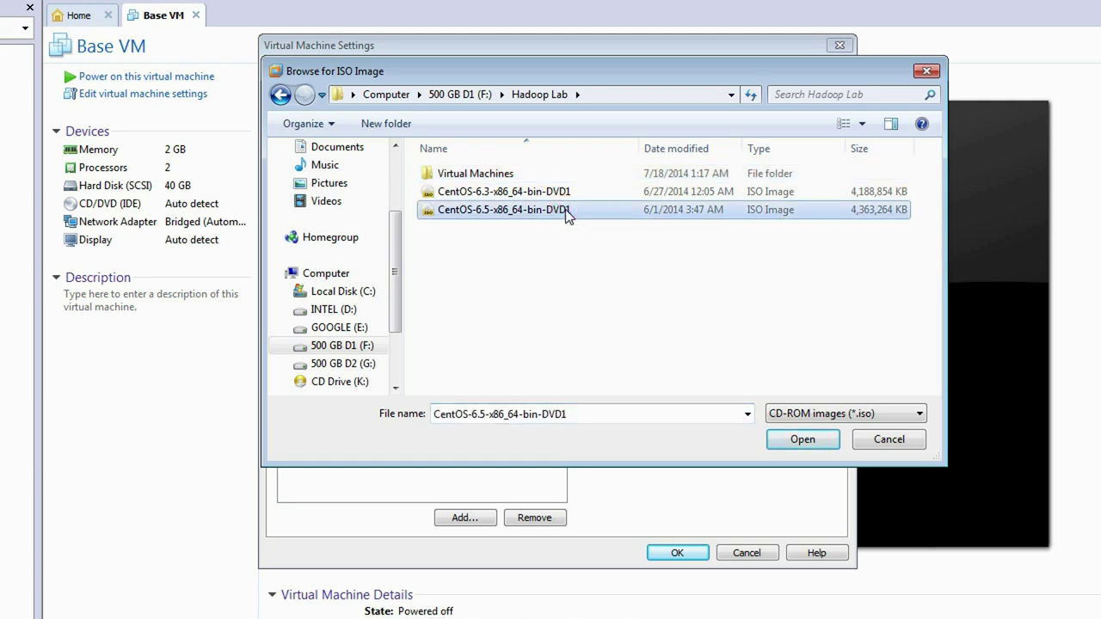
click(788, 445)
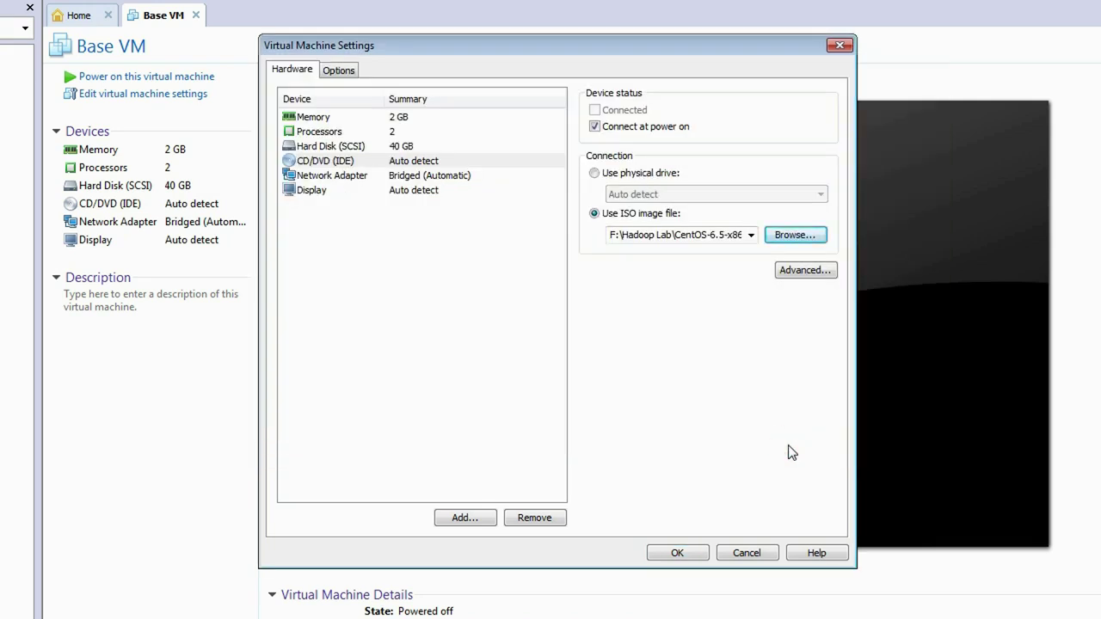
Save the settings, power on Base VM and boot 'Install or upgrade an existing system'.
click(659, 552)
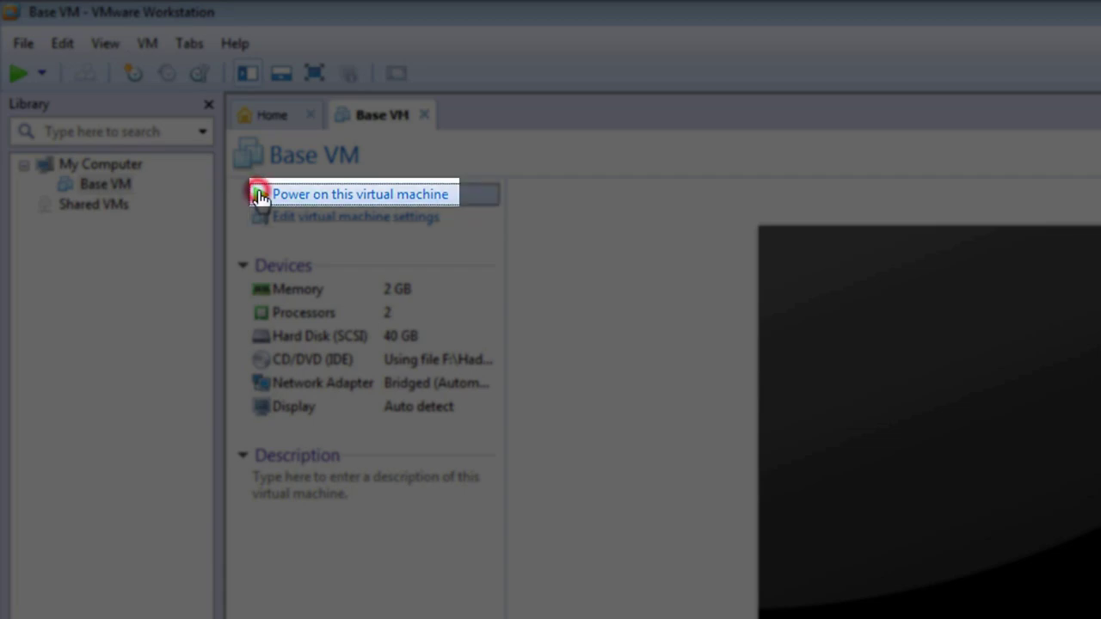
click(260, 197)
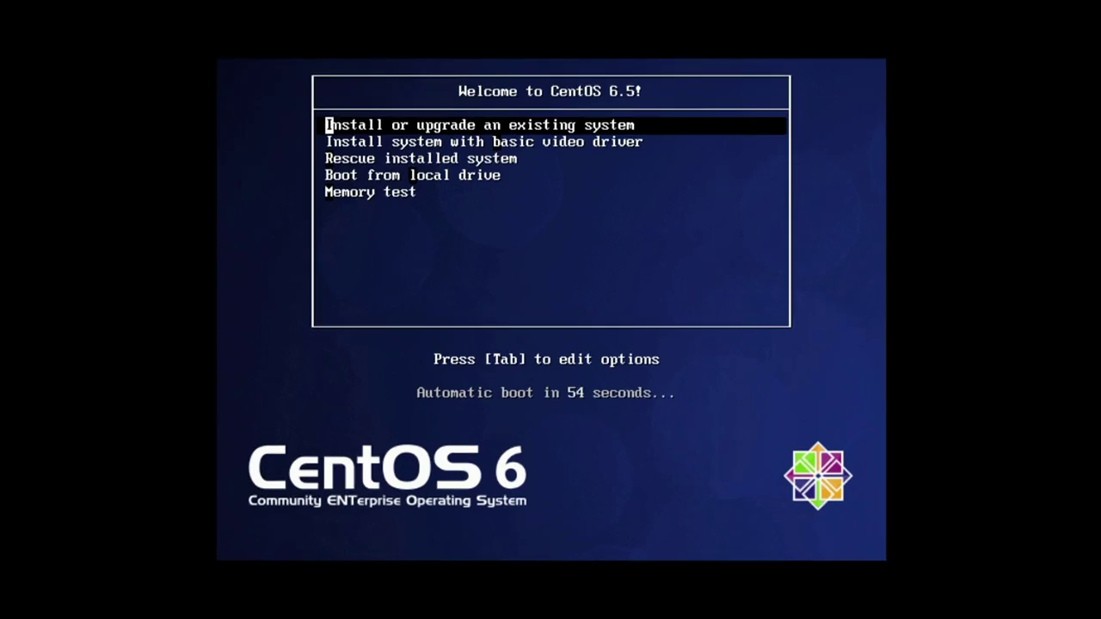
click(278, 253)
key(Return)
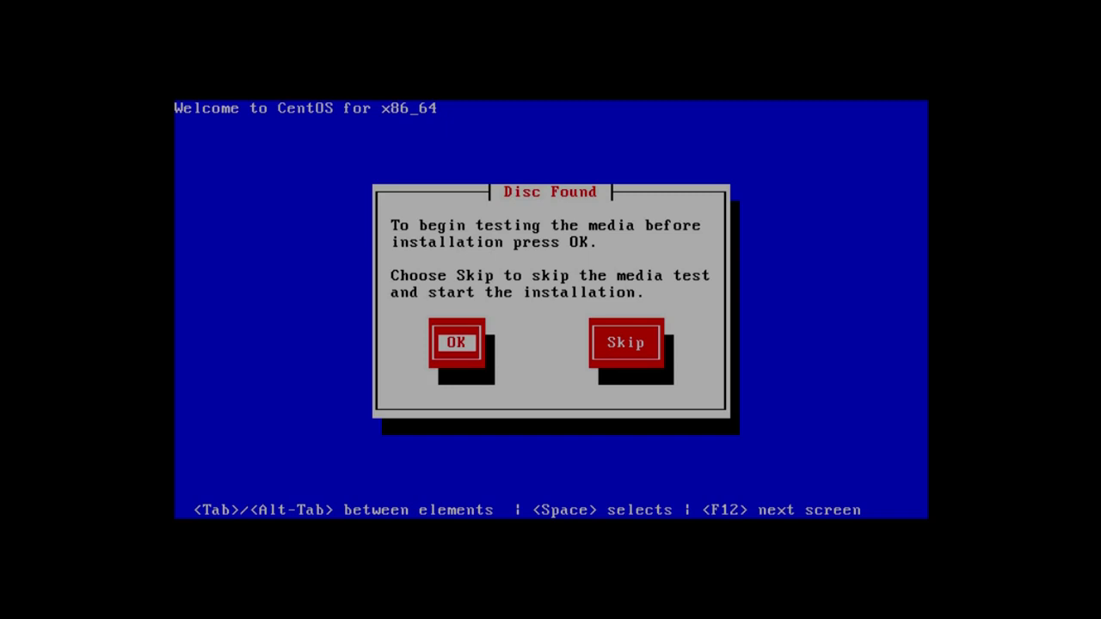
Choose Skip at the Disc Found media-test prompt.
key(Tab)
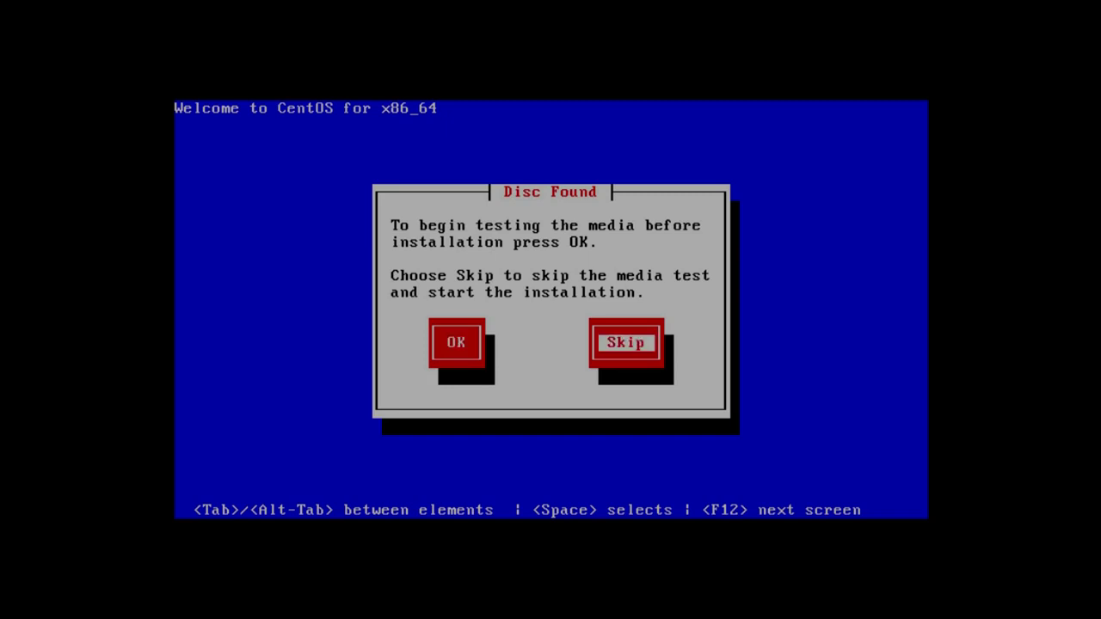
key(Return)
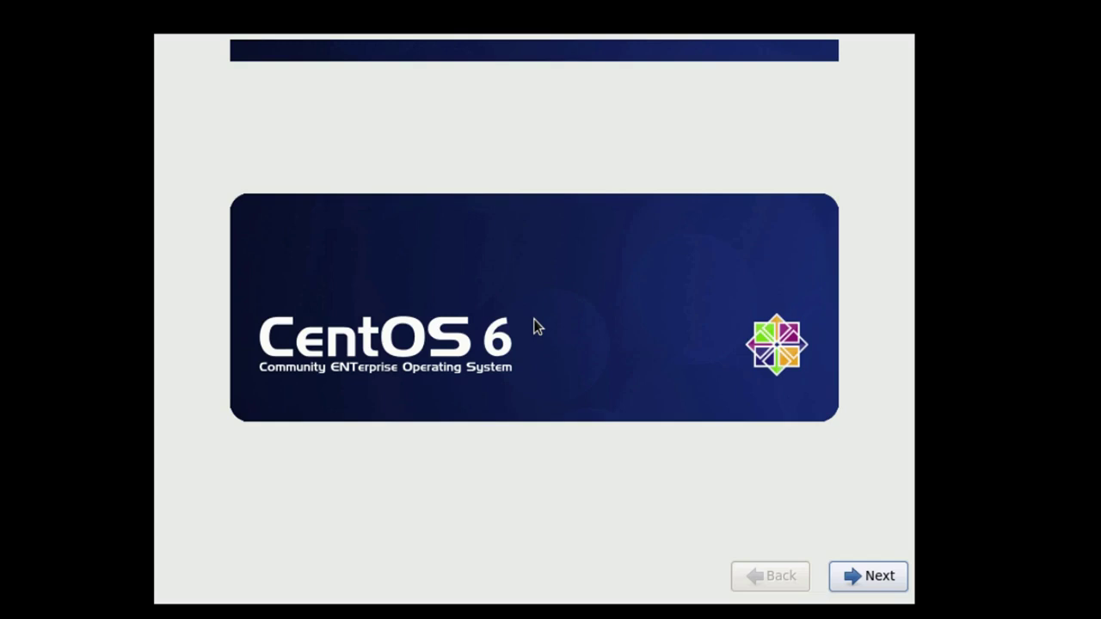
Accept English, U.S. English keyboard and Basic Storage Devices, discarding the 40960 MB disk's data.
click(897, 583)
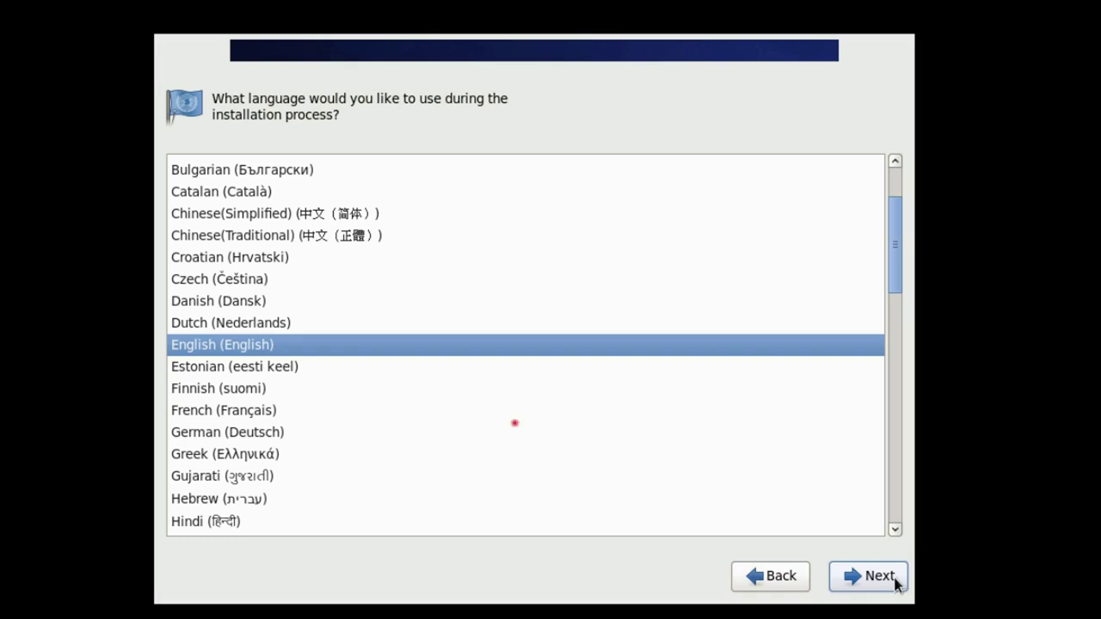
click(897, 583)
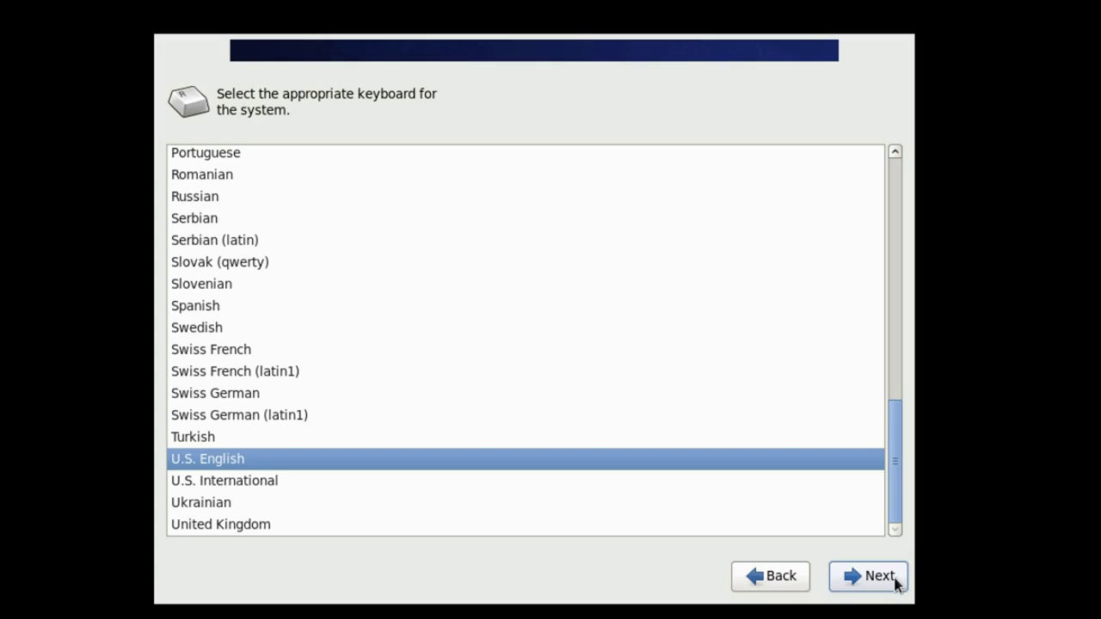
click(897, 583)
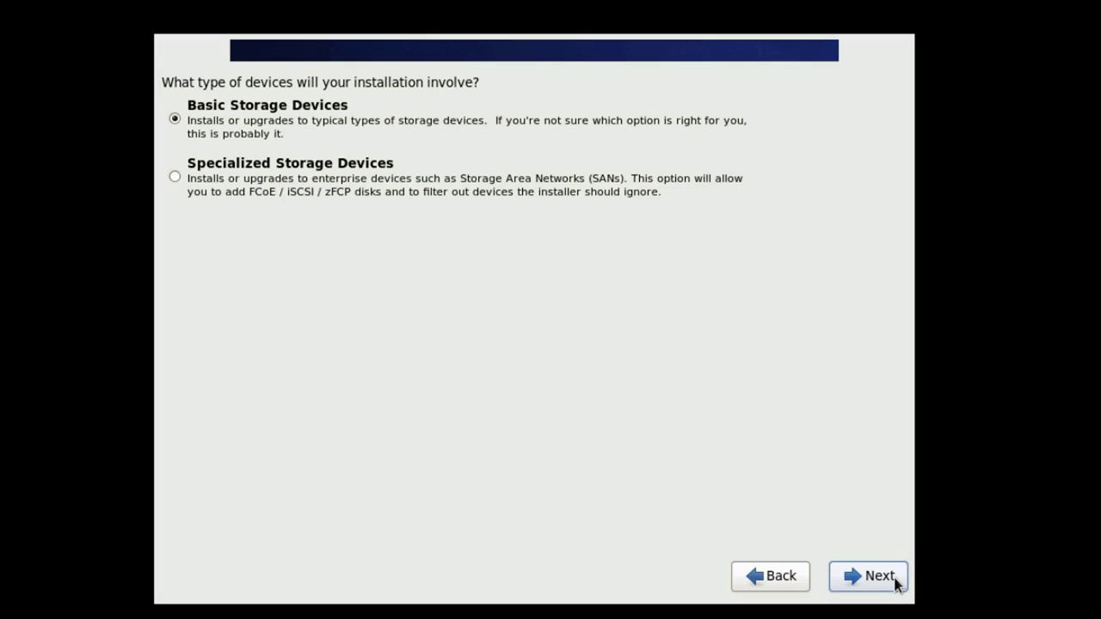
click(897, 583)
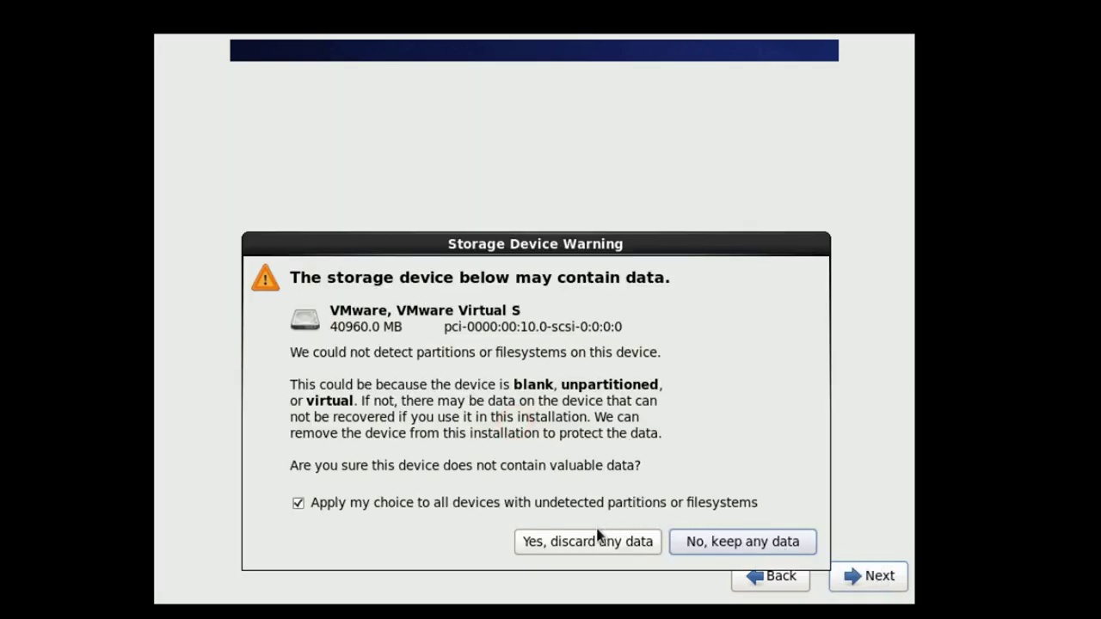
click(522, 543)
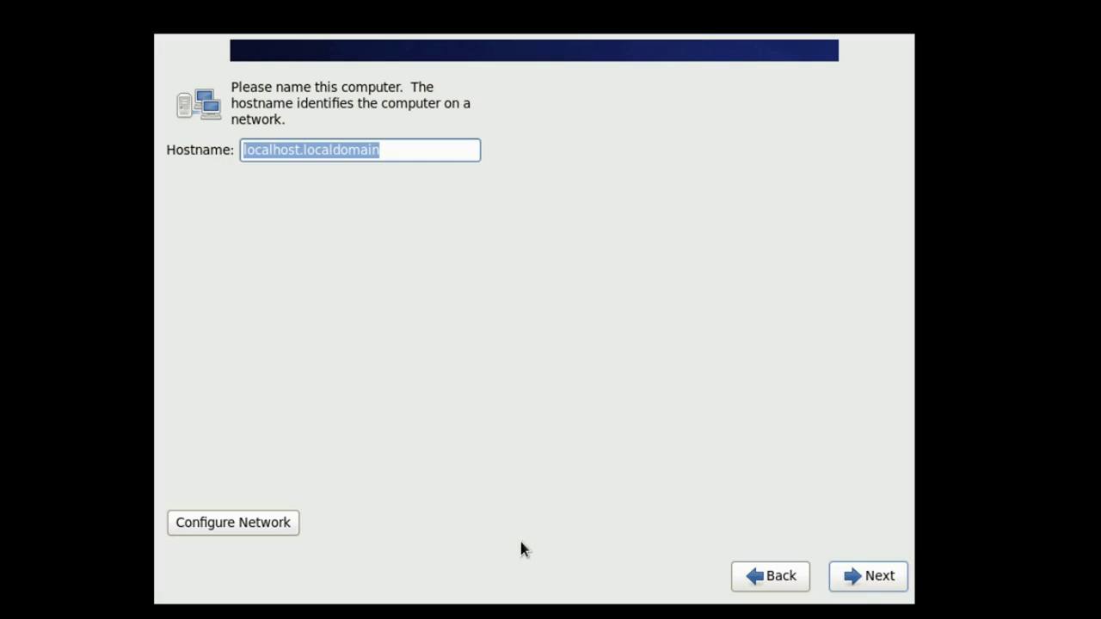
Enter single-node-pseudo-cluster.itsid.com as the hostname.
text(single)
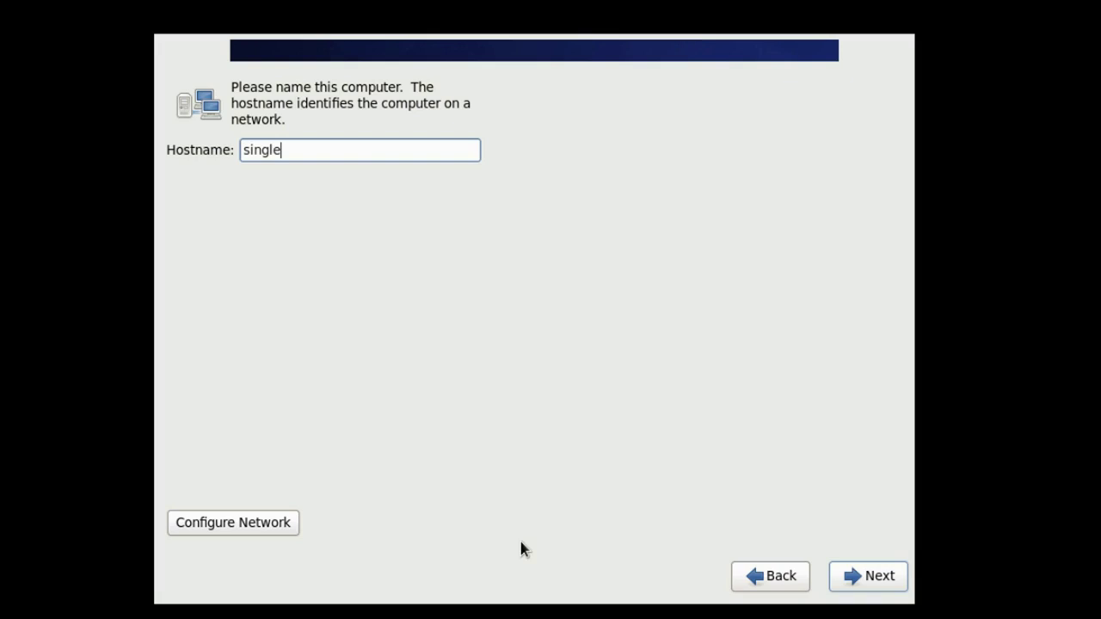
text(-node-pseudo-cluster.)
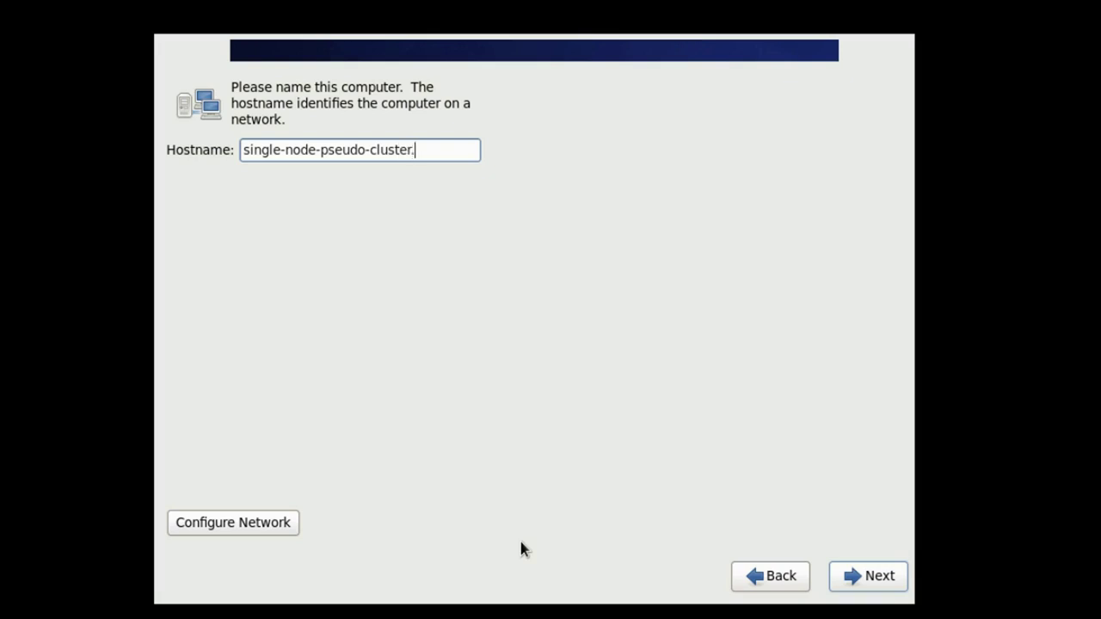
text(itsid.com)
Edit the System eth0 wired connection and enable Connect automatically.
click(180, 525)
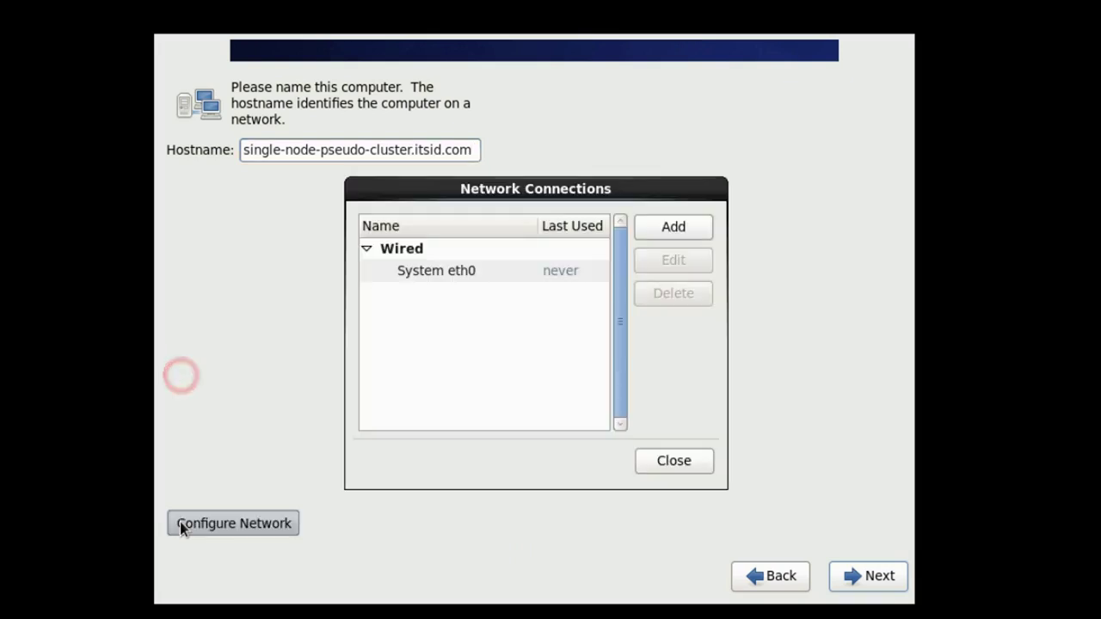
click(383, 272)
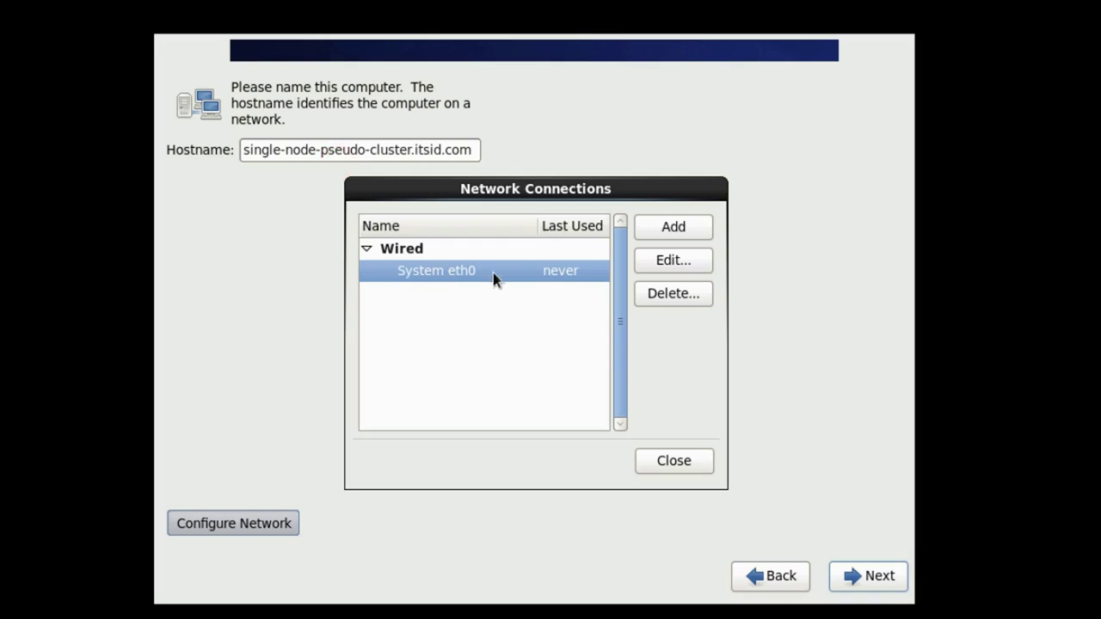
click(688, 264)
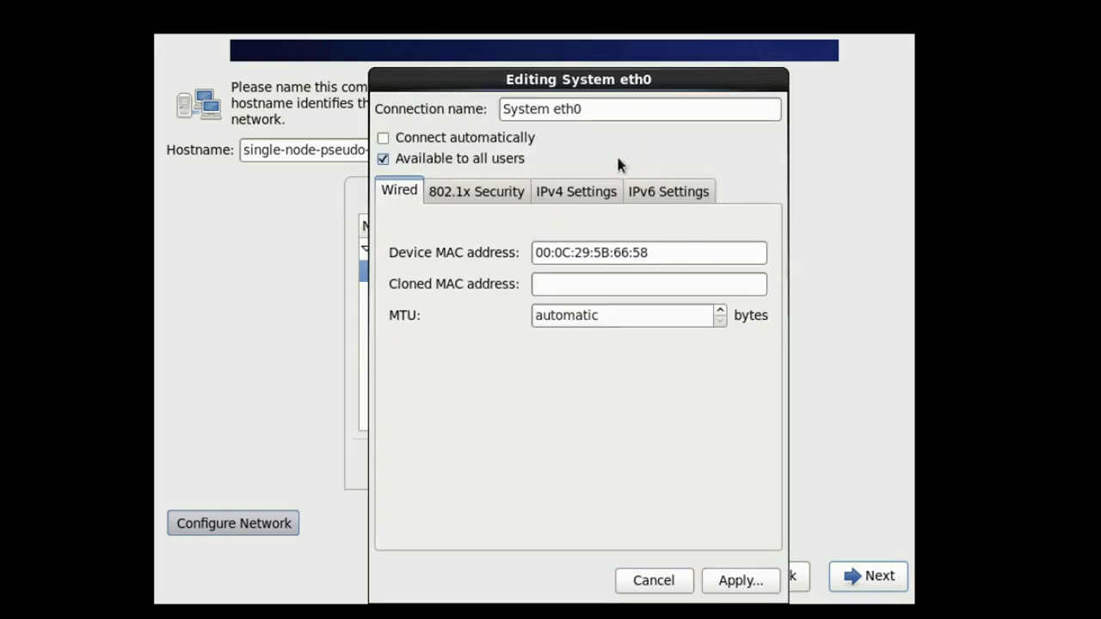
click(383, 140)
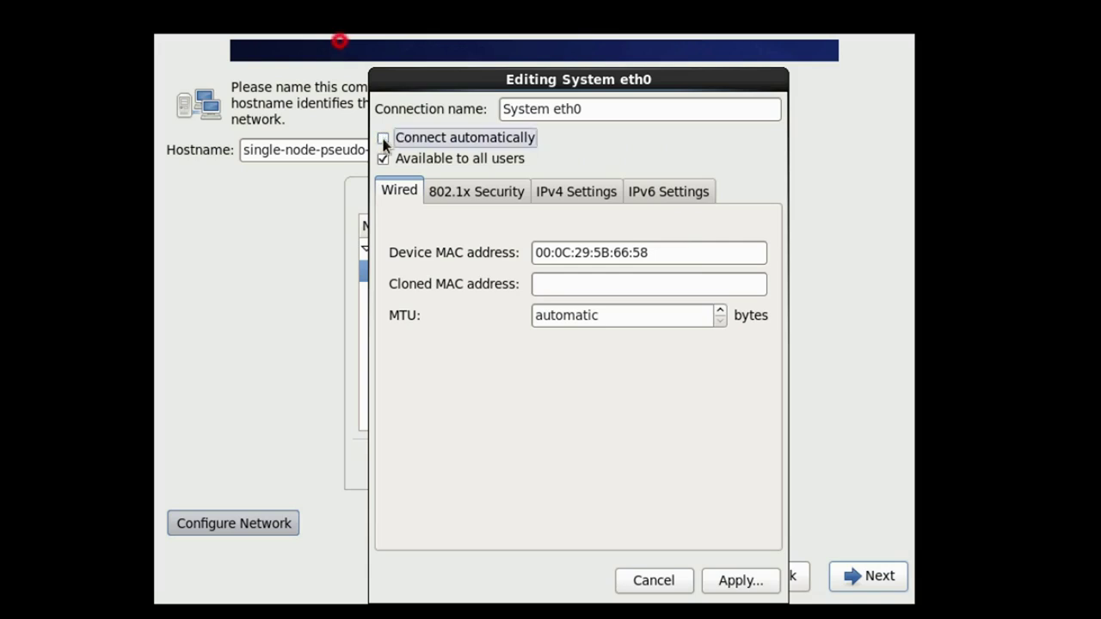
Switch eth0 IPv4 to Manual with address 192.168.2.10 and netmask 255.255.255.0.
click(577, 194)
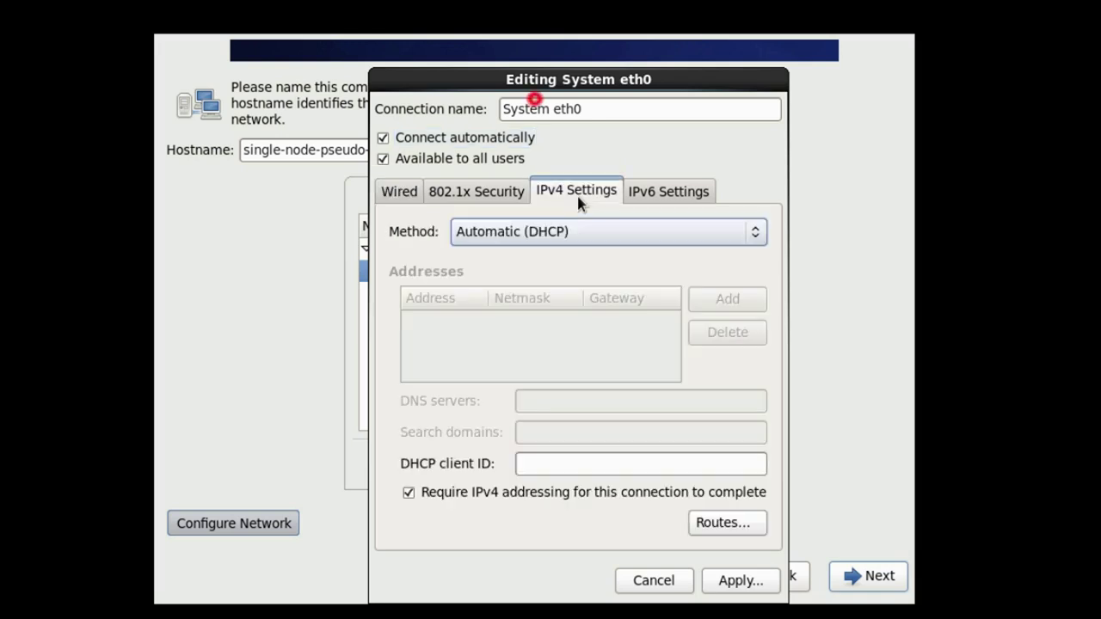
click(751, 233)
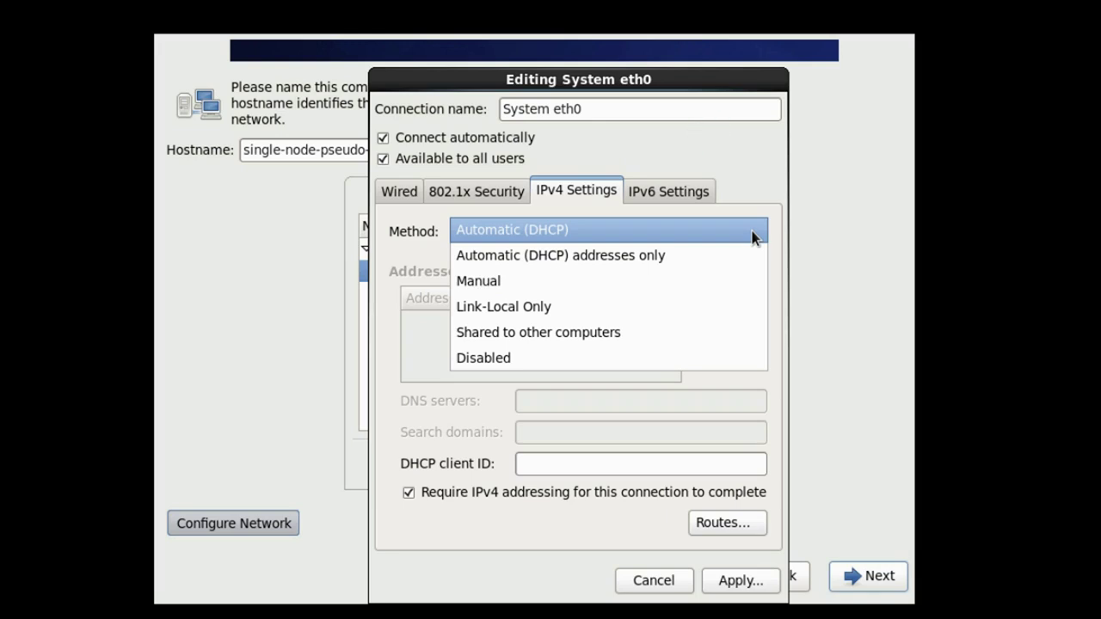
click(717, 288)
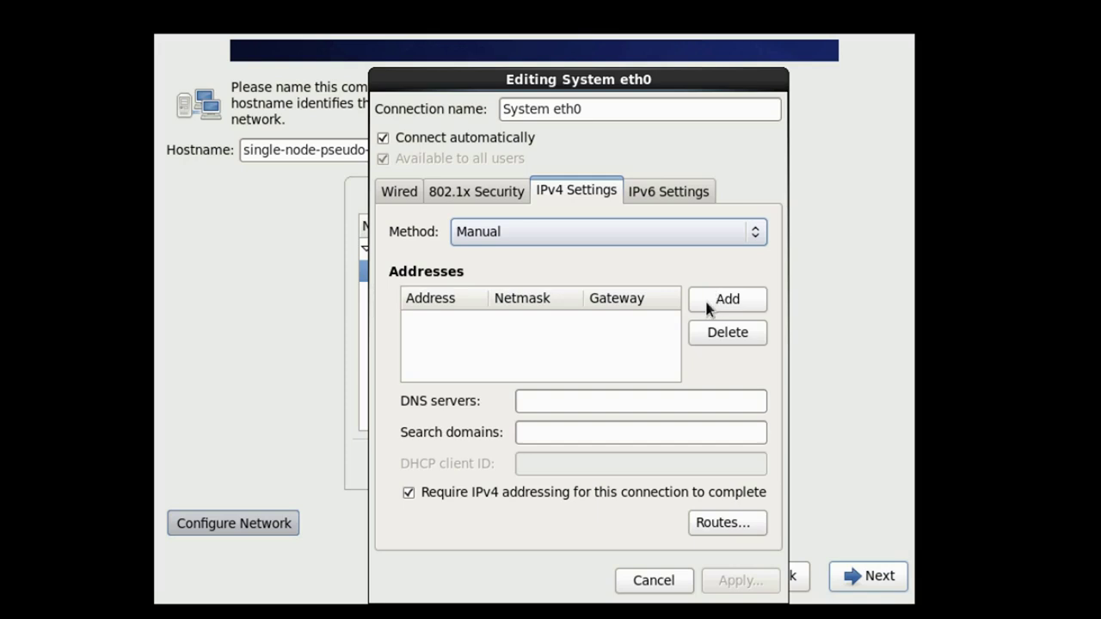
click(704, 297)
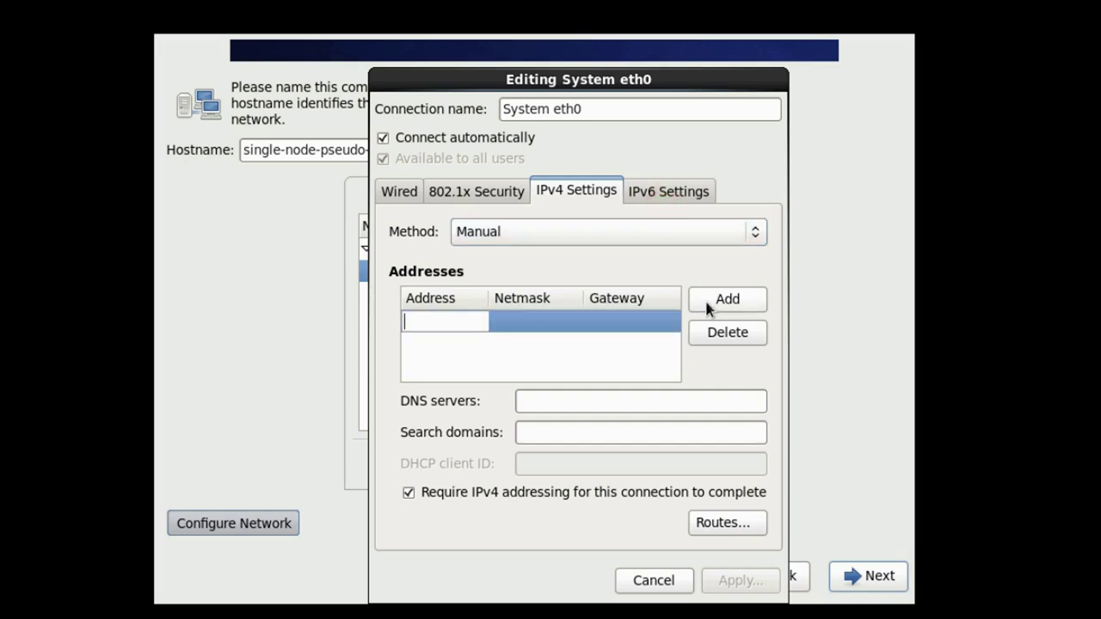
text(192.168.2.)
text(10)
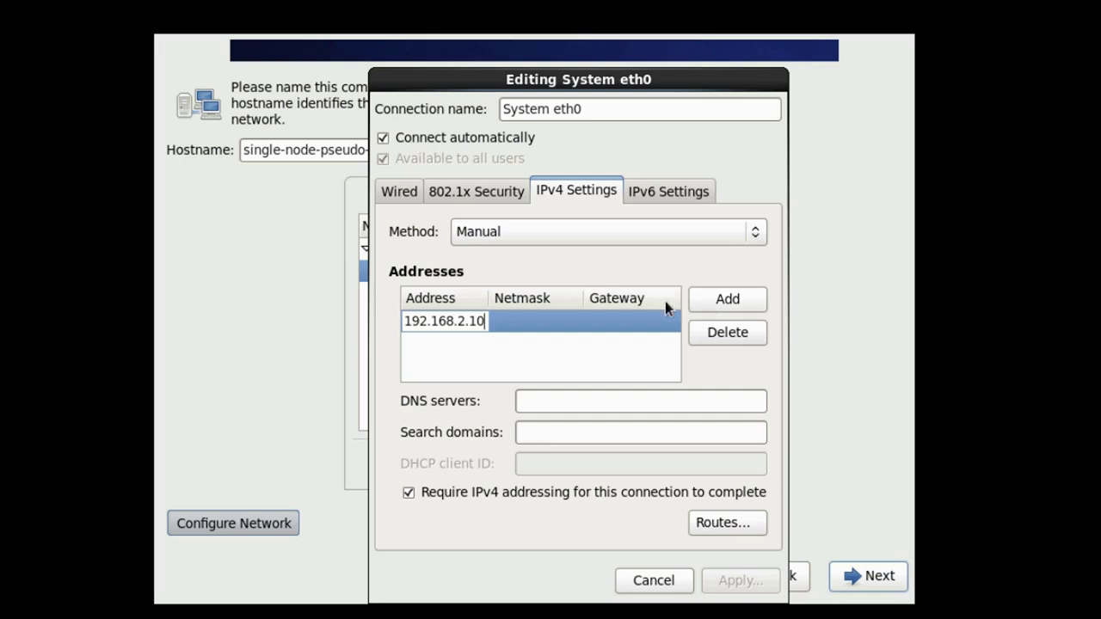
click(499, 327)
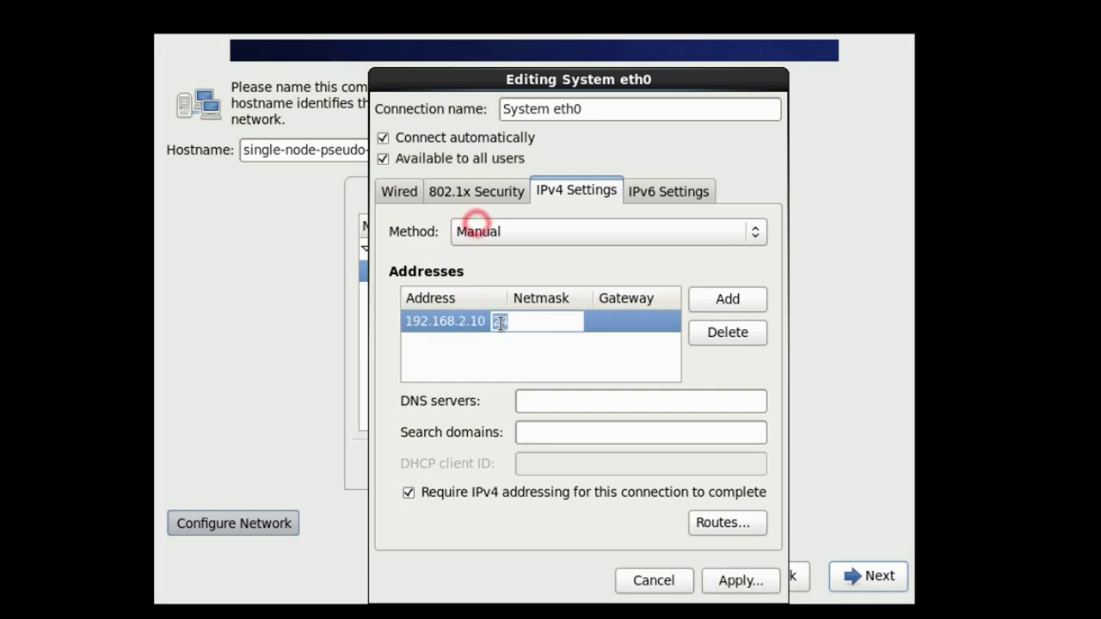
text(2)
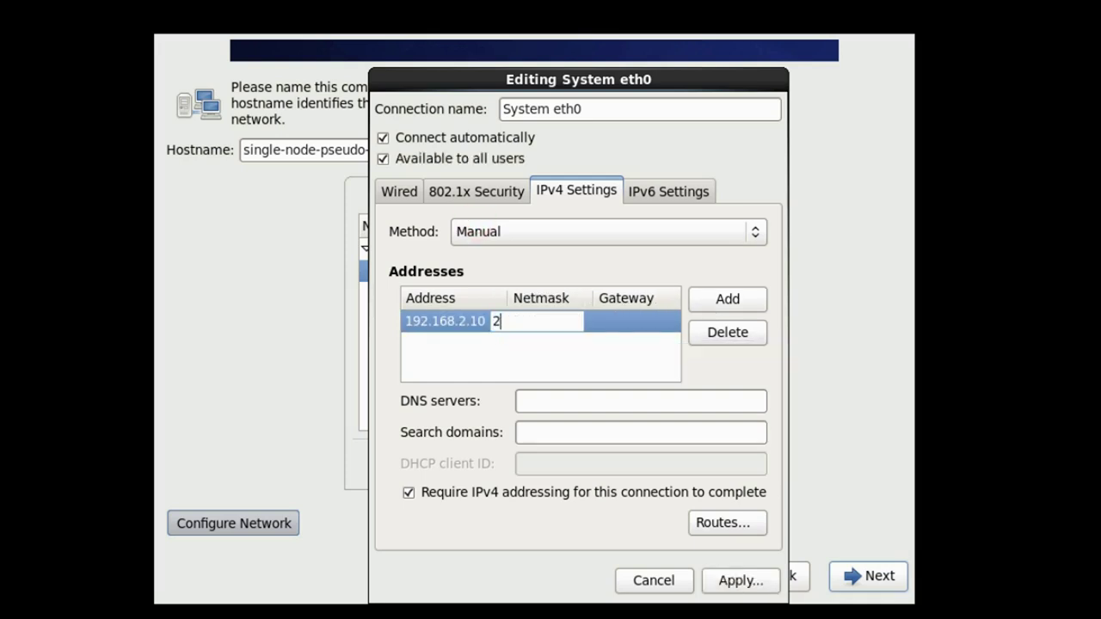
text(55.255.25.)
key(BackSpace)
text(5.255)
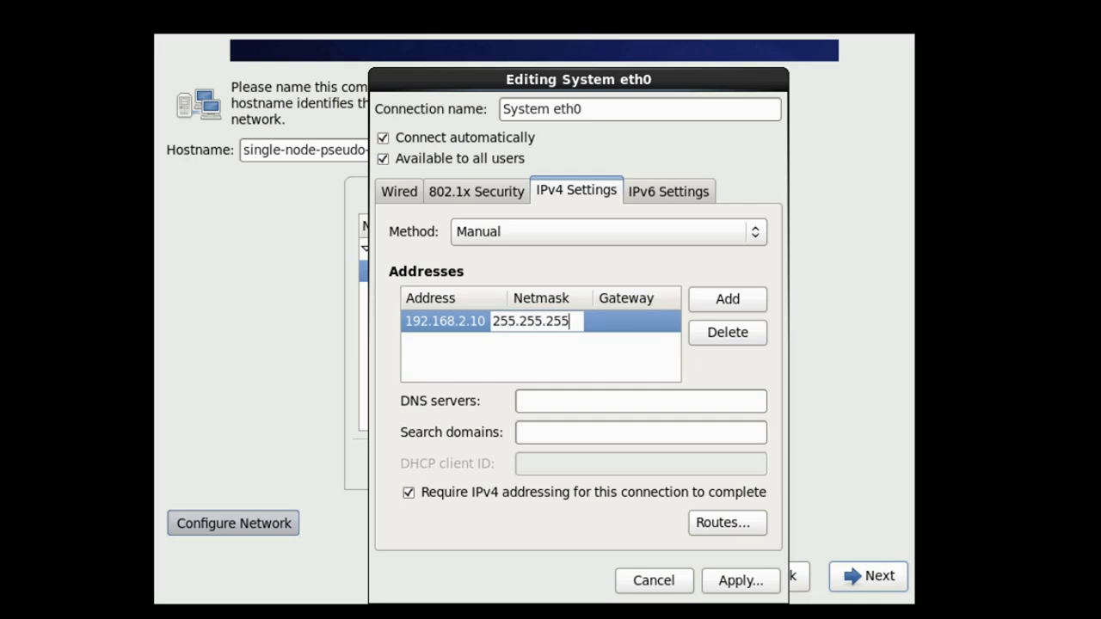
text(.0)
Add gateway 192.168.2.1 and DNS server 8.8.8.8, then apply the eth0 settings.
click(601, 325)
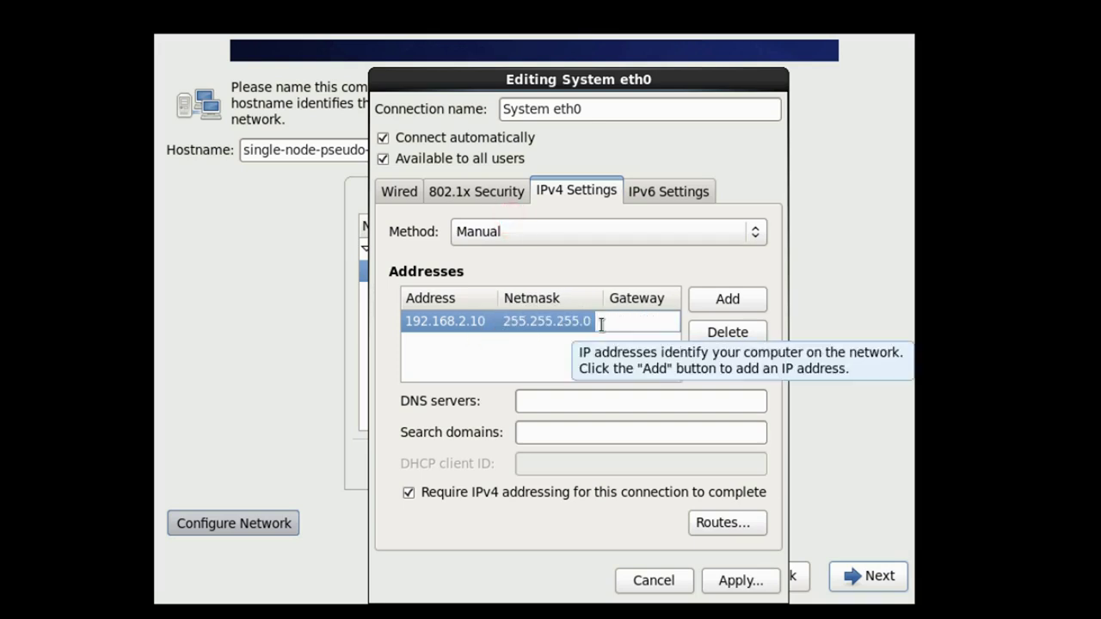
text(192.168.2.1)
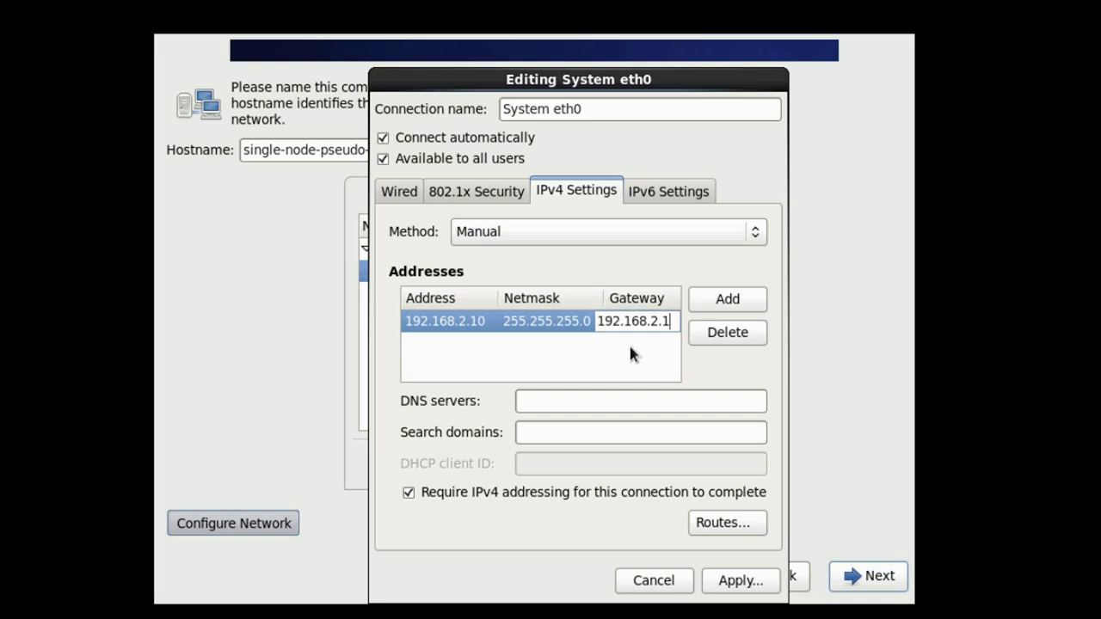
key(Return)
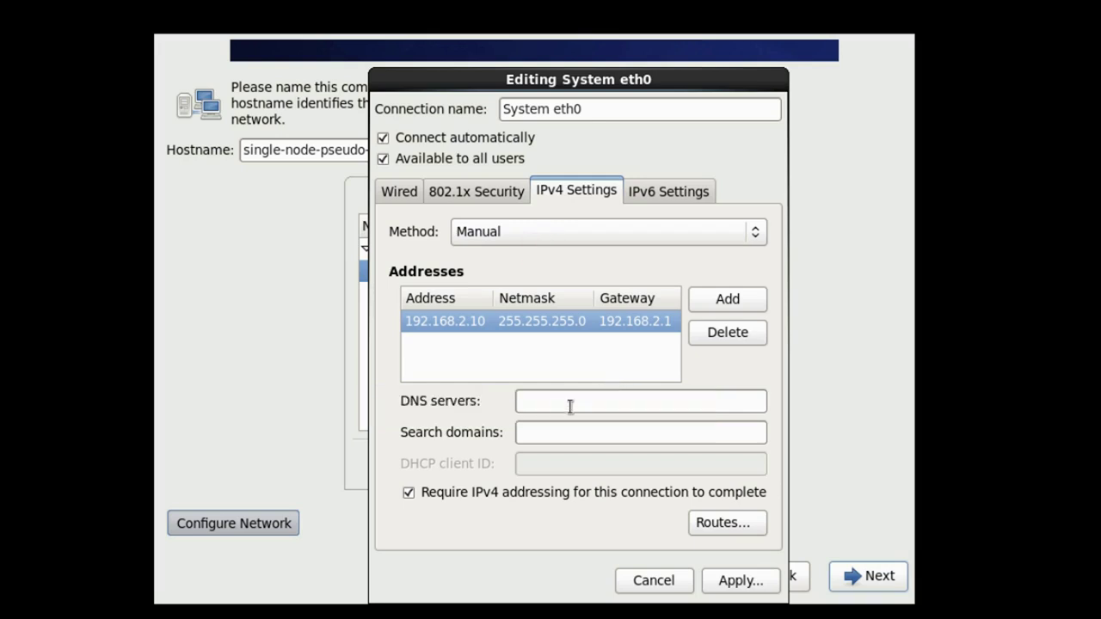
click(547, 402)
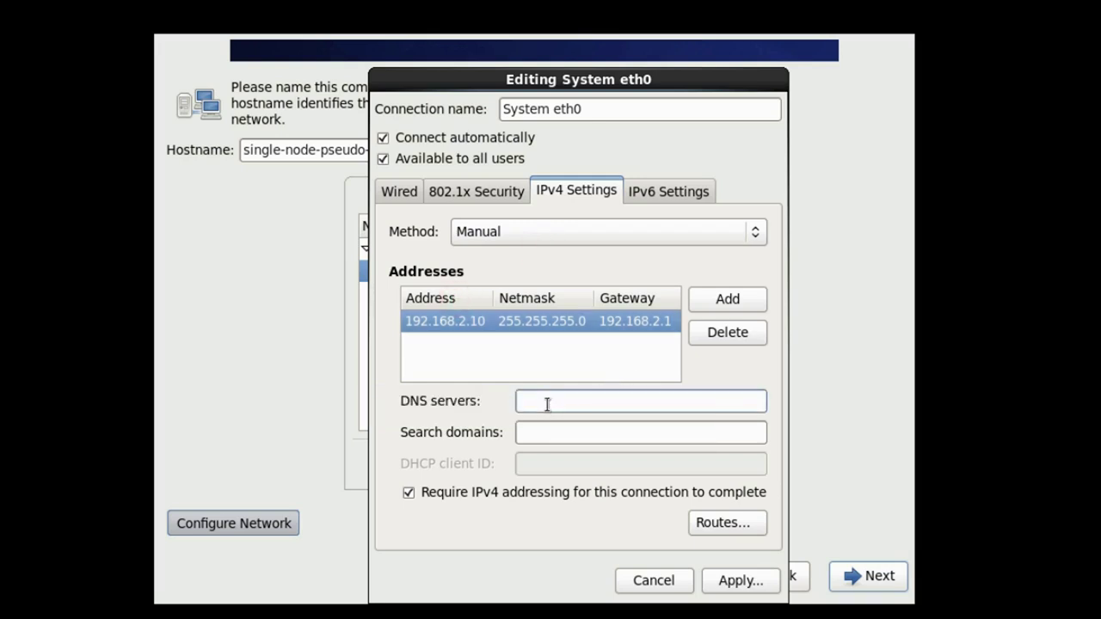
text(8.8)
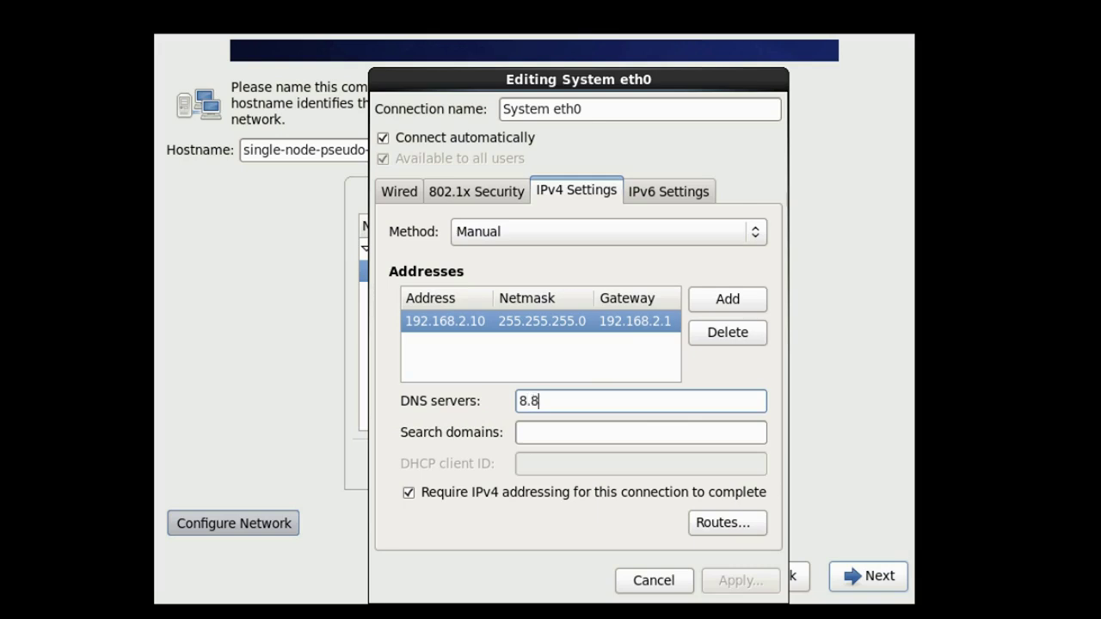
text(.8.8)
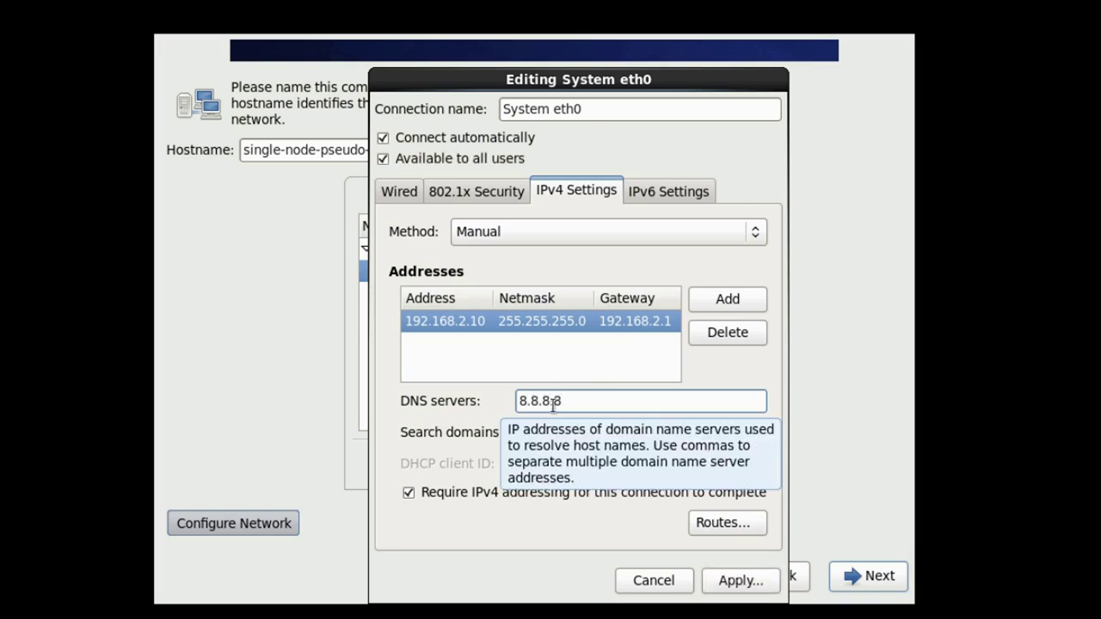
click(738, 581)
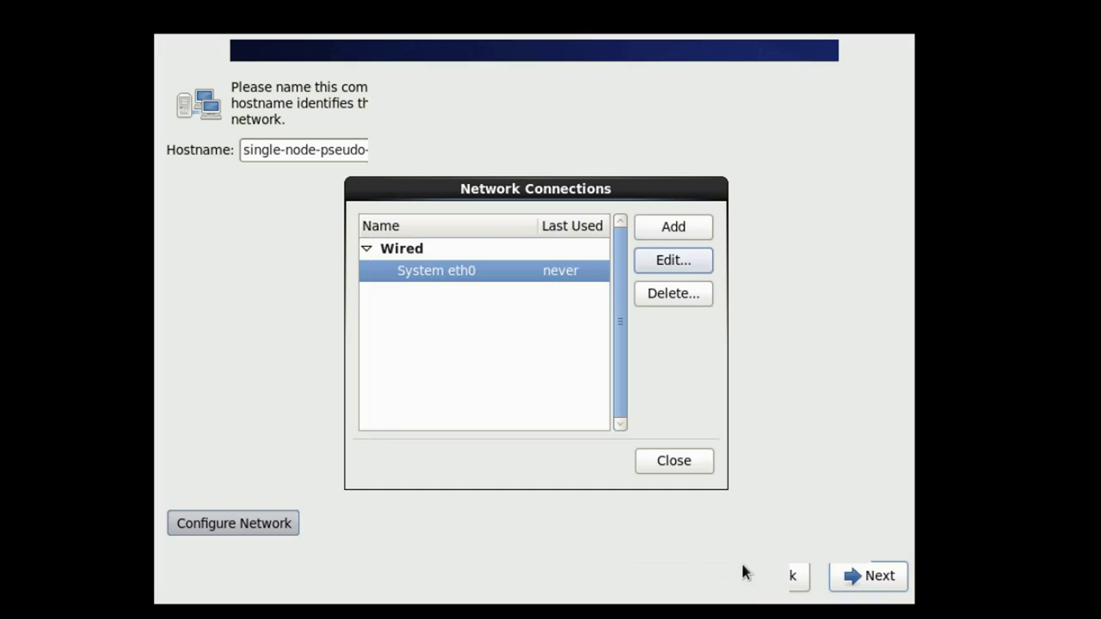
Close Network Connections and continue past the hostname page.
click(675, 462)
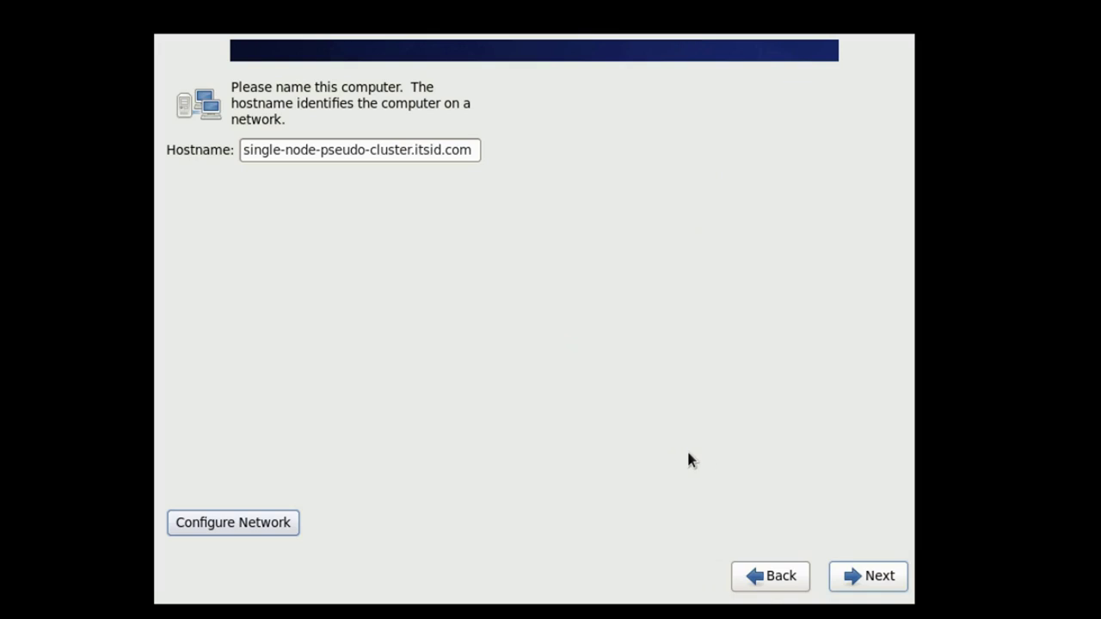
click(879, 577)
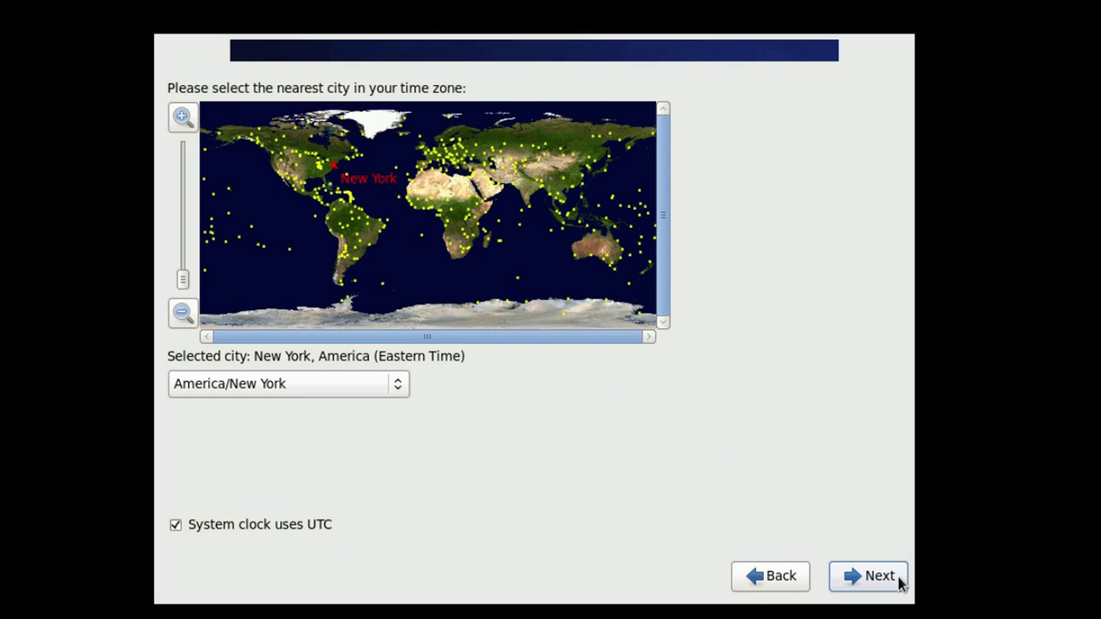
Keep the America/New York time zone and set the root password, accepting the weak-password warning.
click(900, 583)
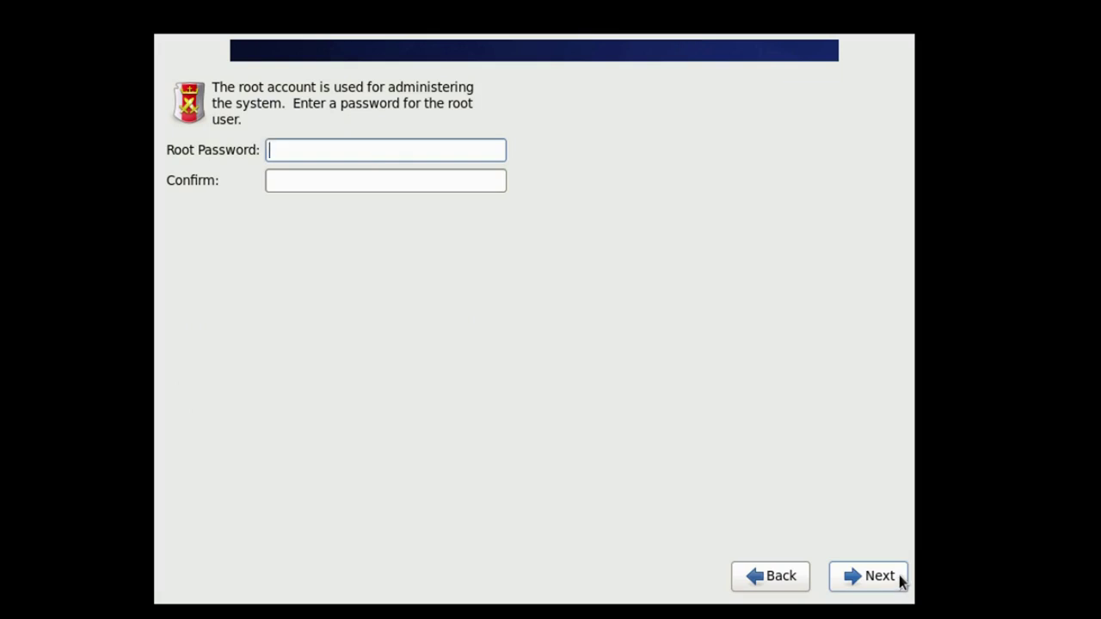
text(123456789)
key(Tab)
text(1234)
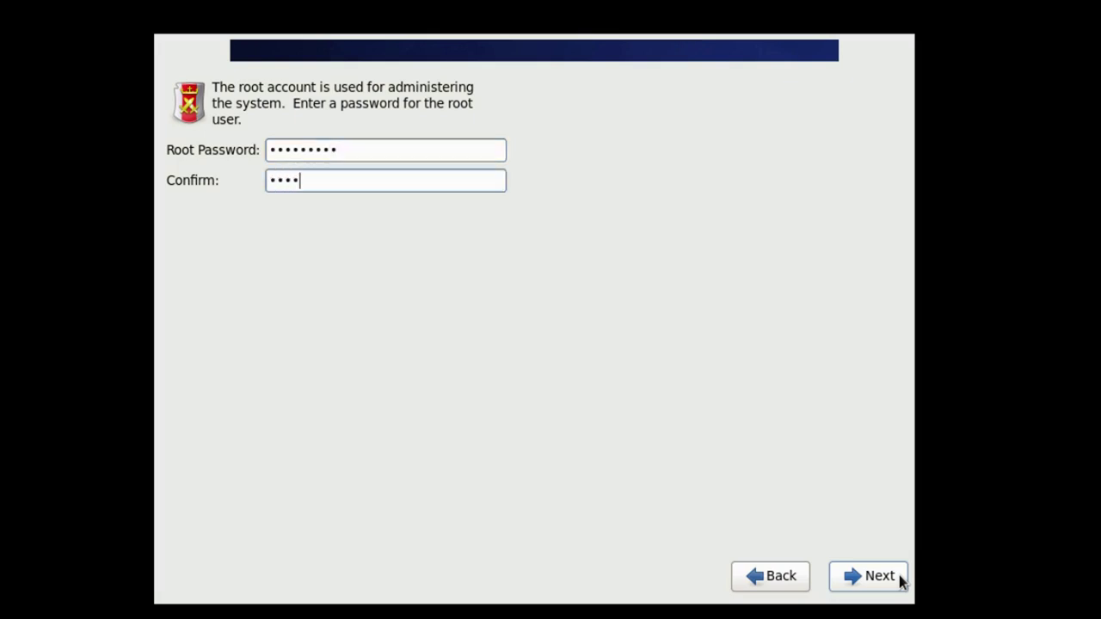
text(56789)
click(894, 578)
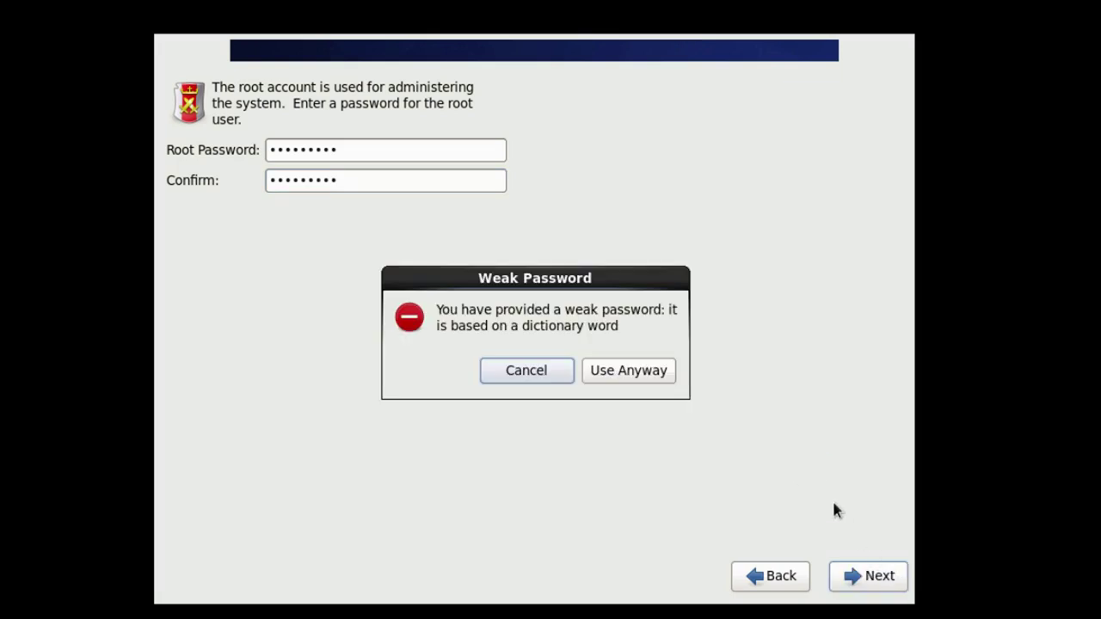
click(656, 373)
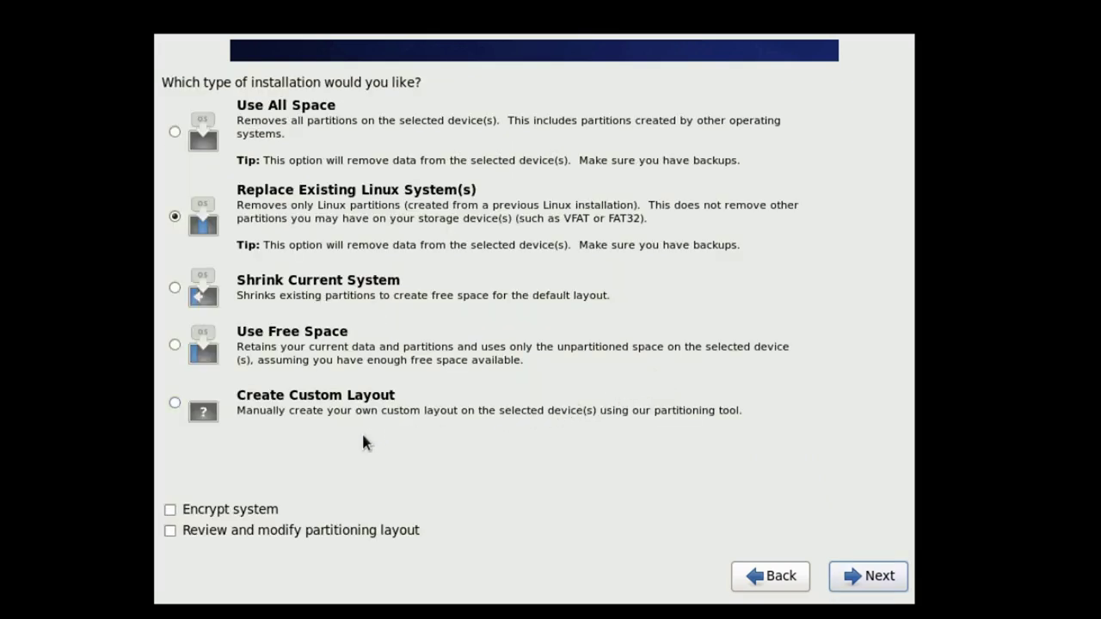
Select Create Custom Layout to reach the partitioning screen.
click(174, 404)
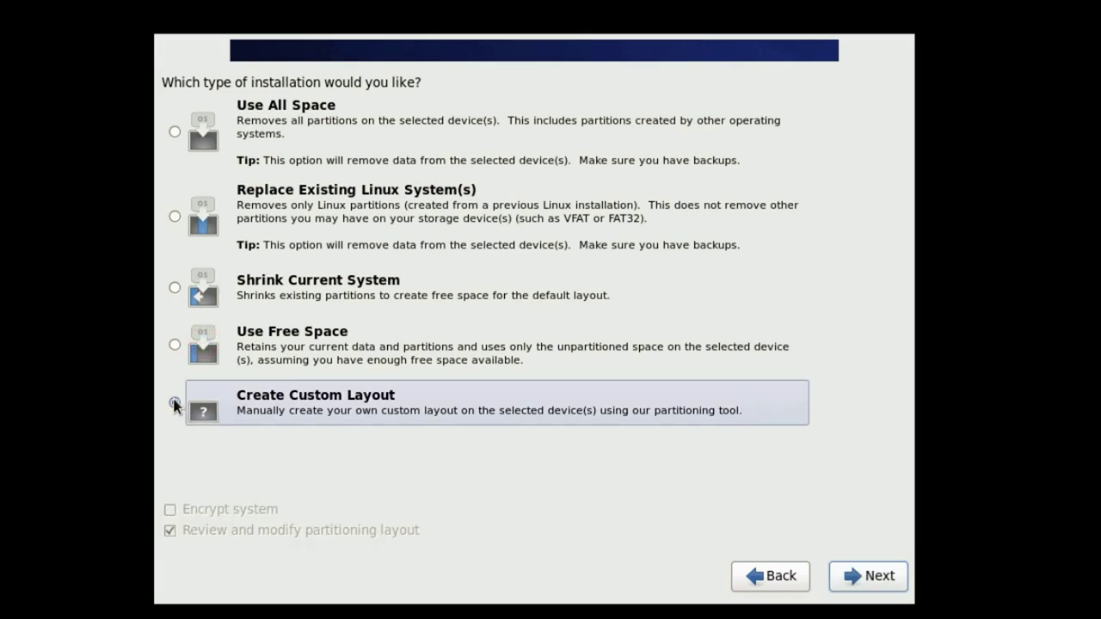
click(877, 576)
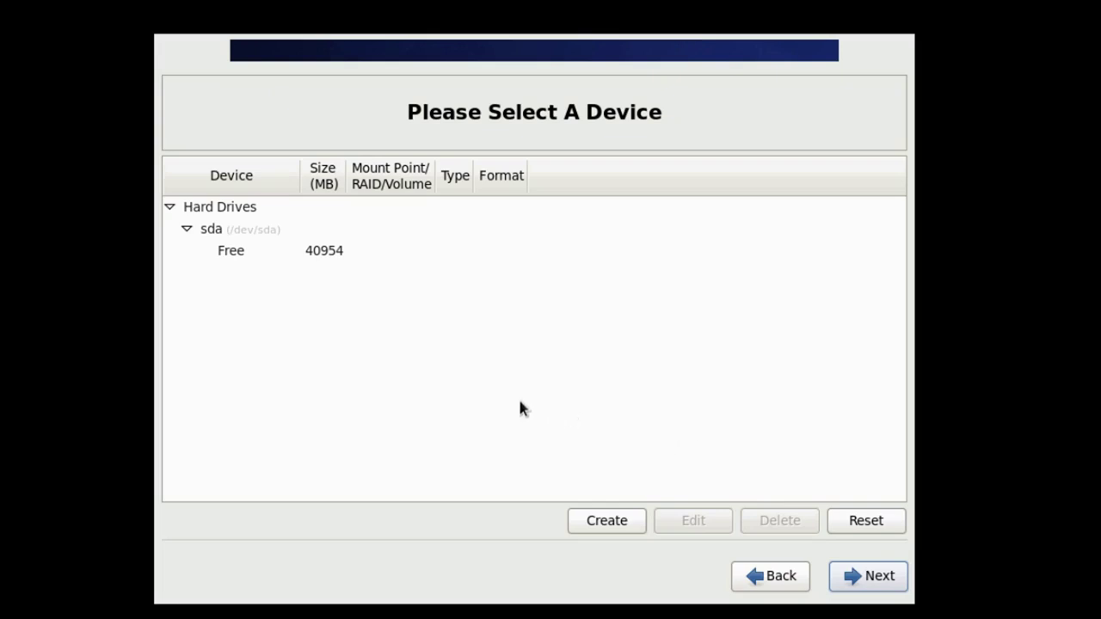
Create a 200 MB primary ext4 standard partition mounted at /boot in sda's free space.
click(187, 250)
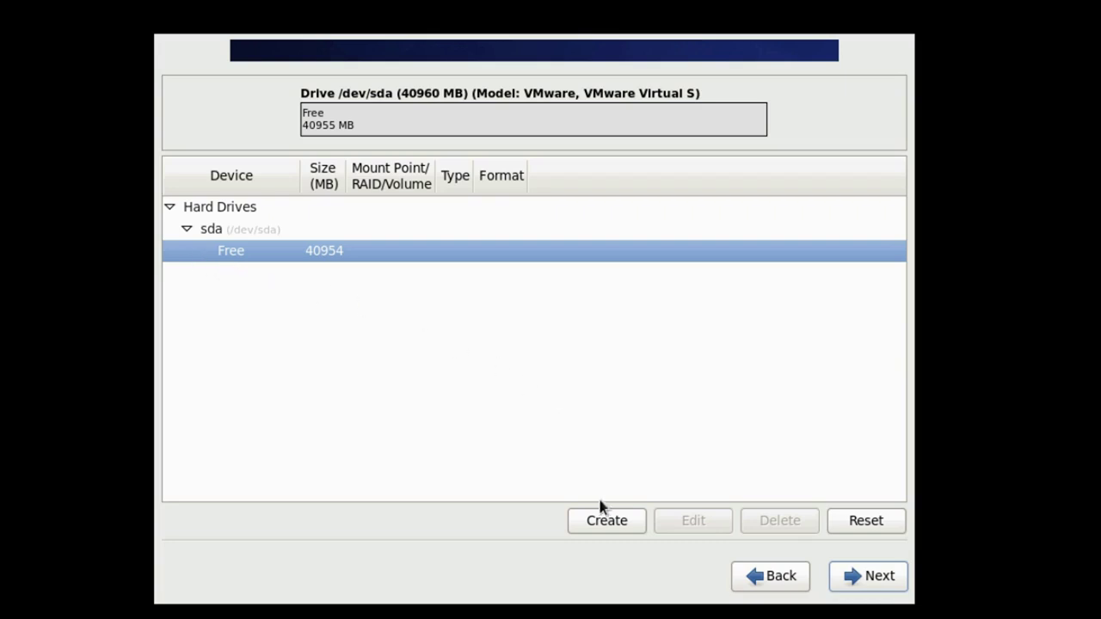
click(585, 522)
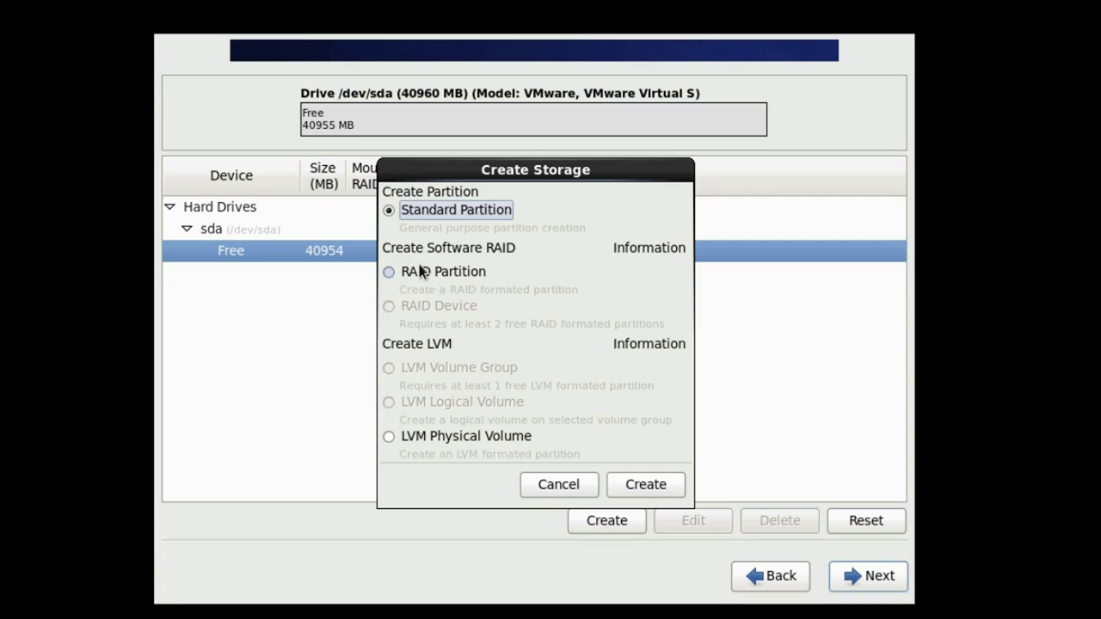
click(672, 487)
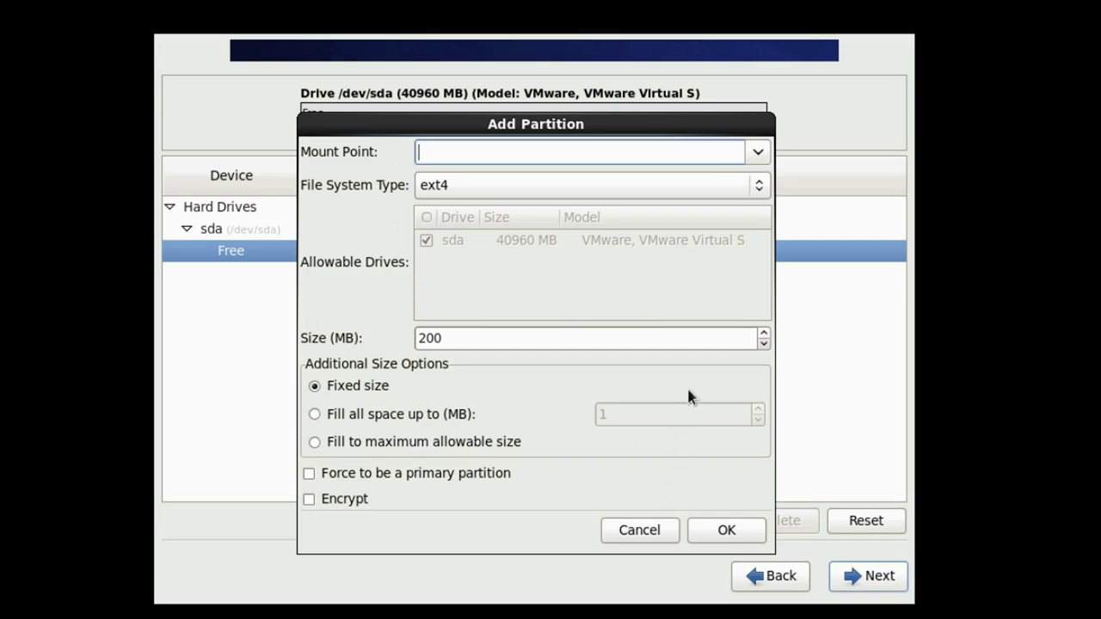
click(758, 152)
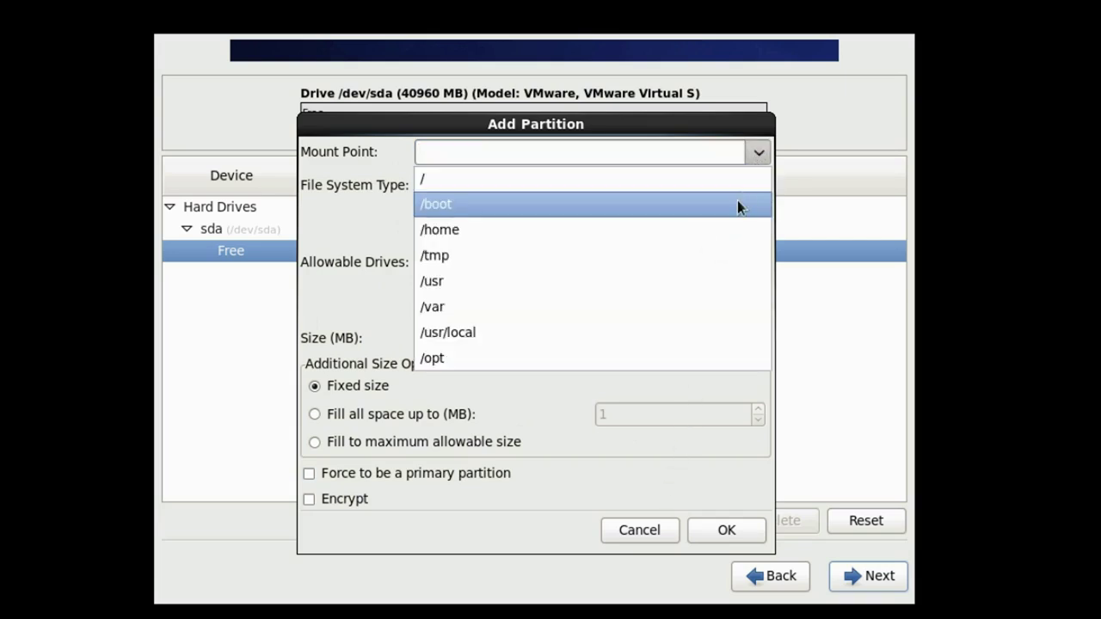
click(737, 203)
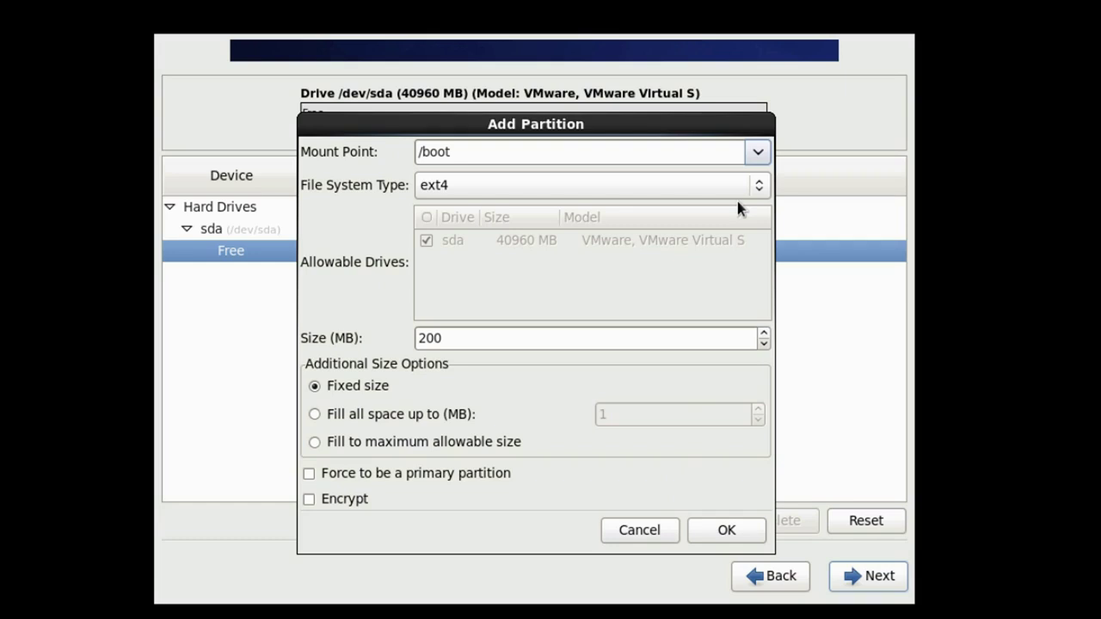
click(480, 479)
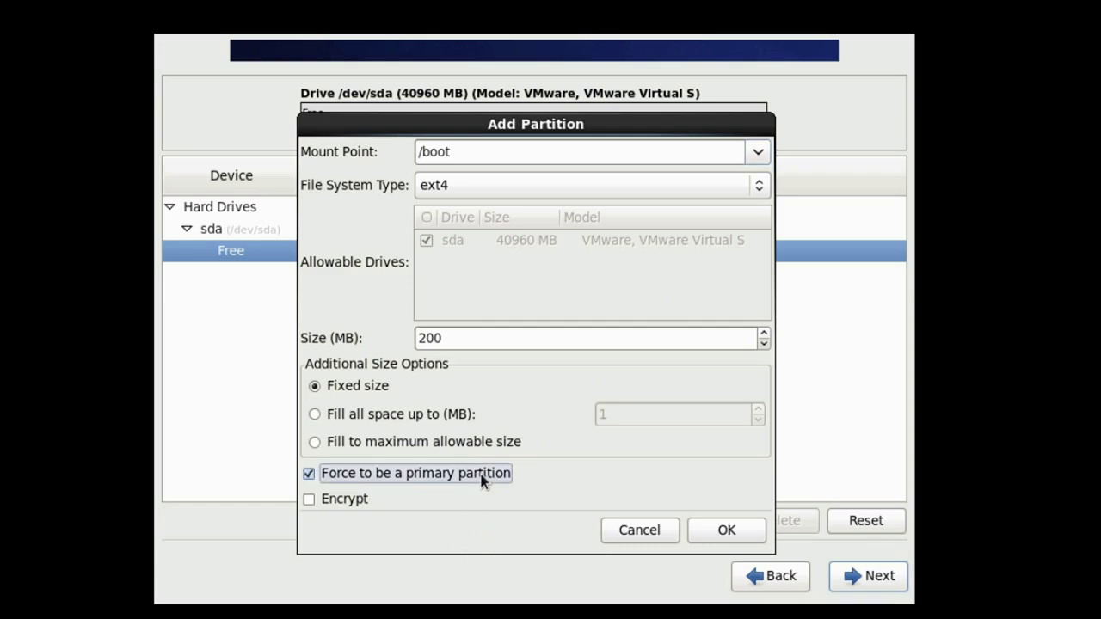
click(704, 529)
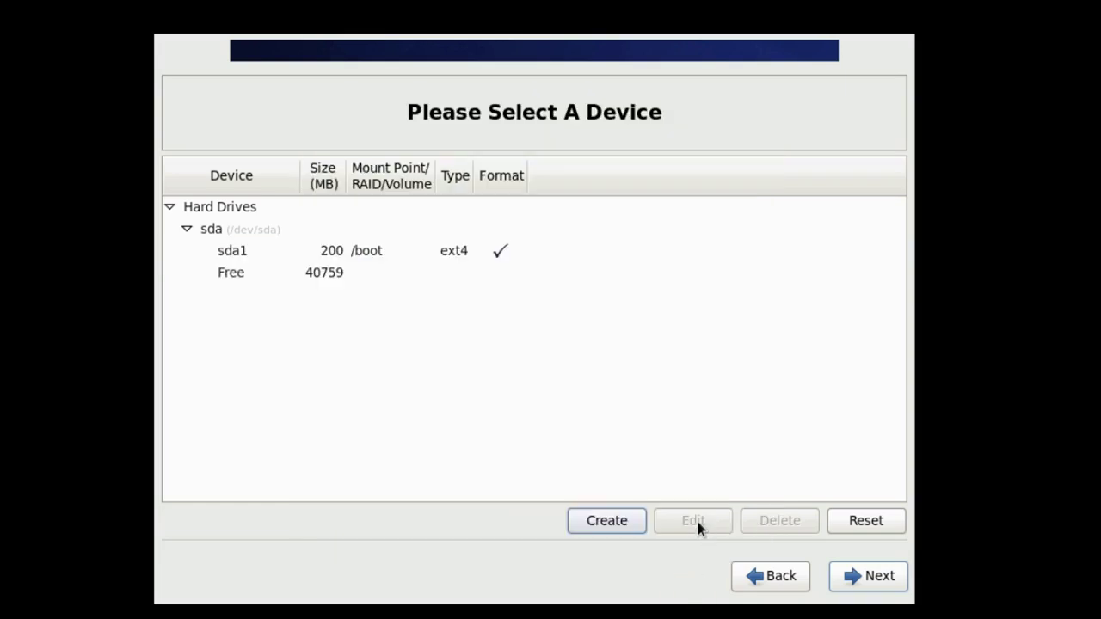
Start a new standard partition in the remaining free space on sda.
click(208, 270)
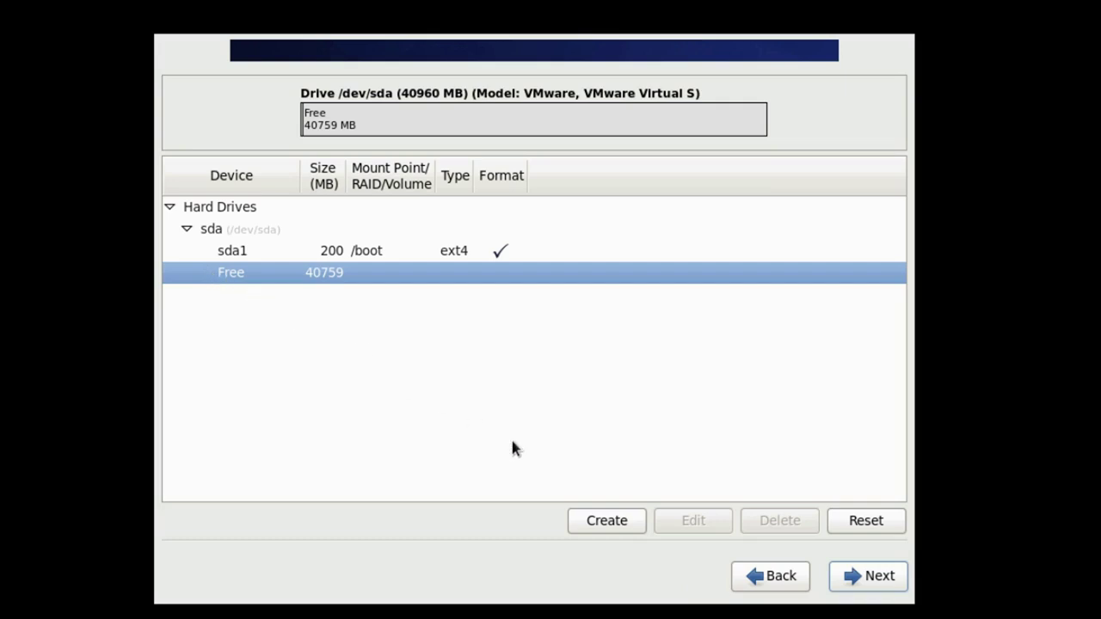
click(582, 522)
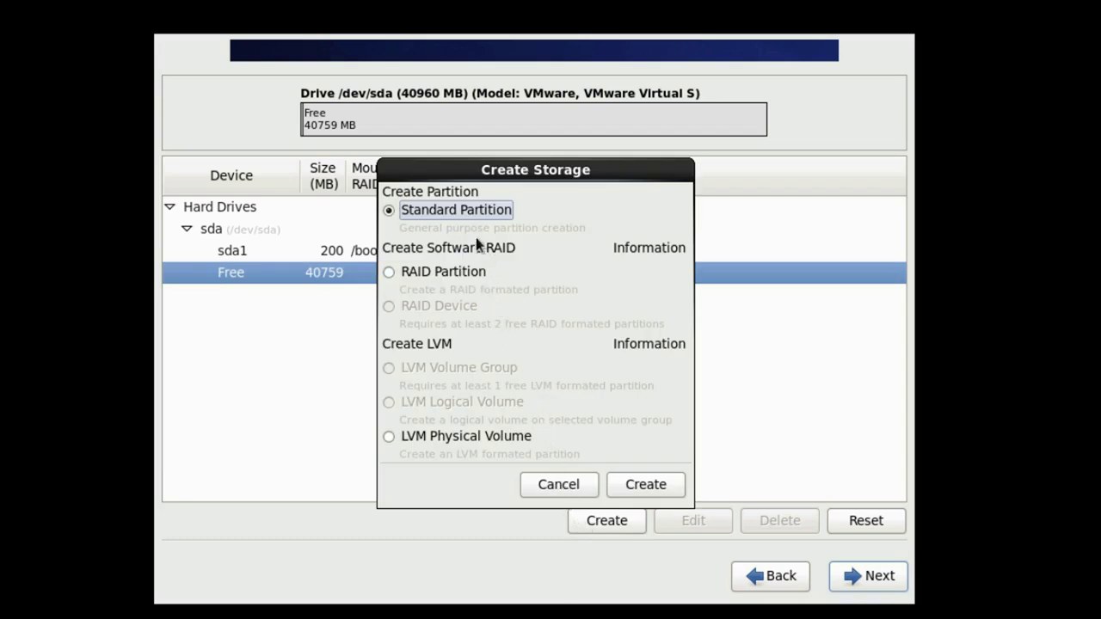
click(458, 212)
click(626, 491)
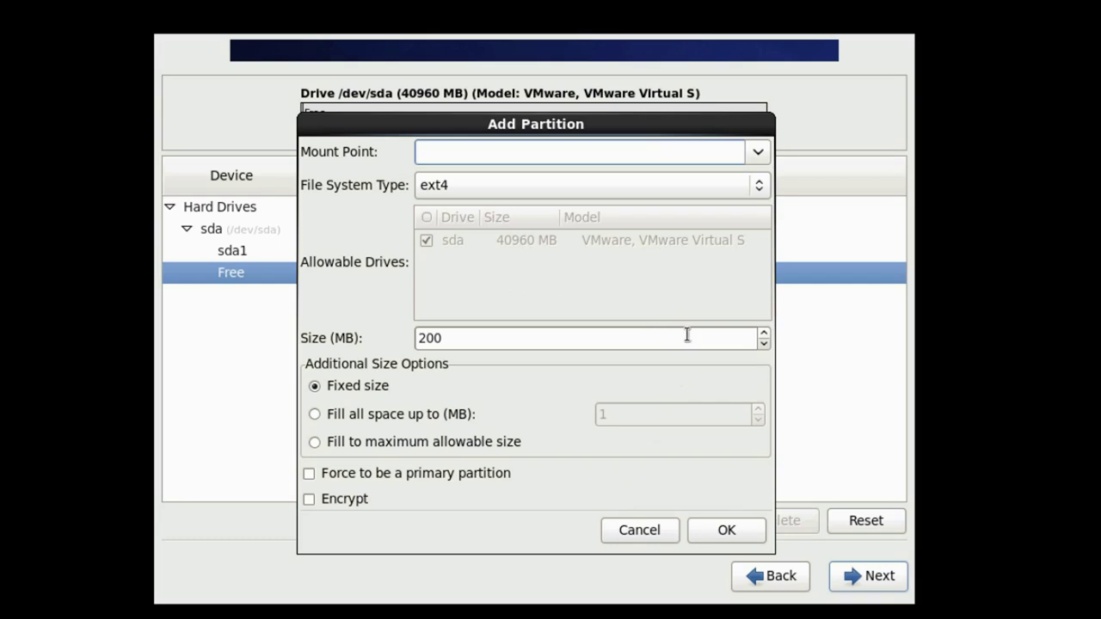
Make it a 4096 MB primary swap partition and add it, leaving 36663 MB free.
click(762, 185)
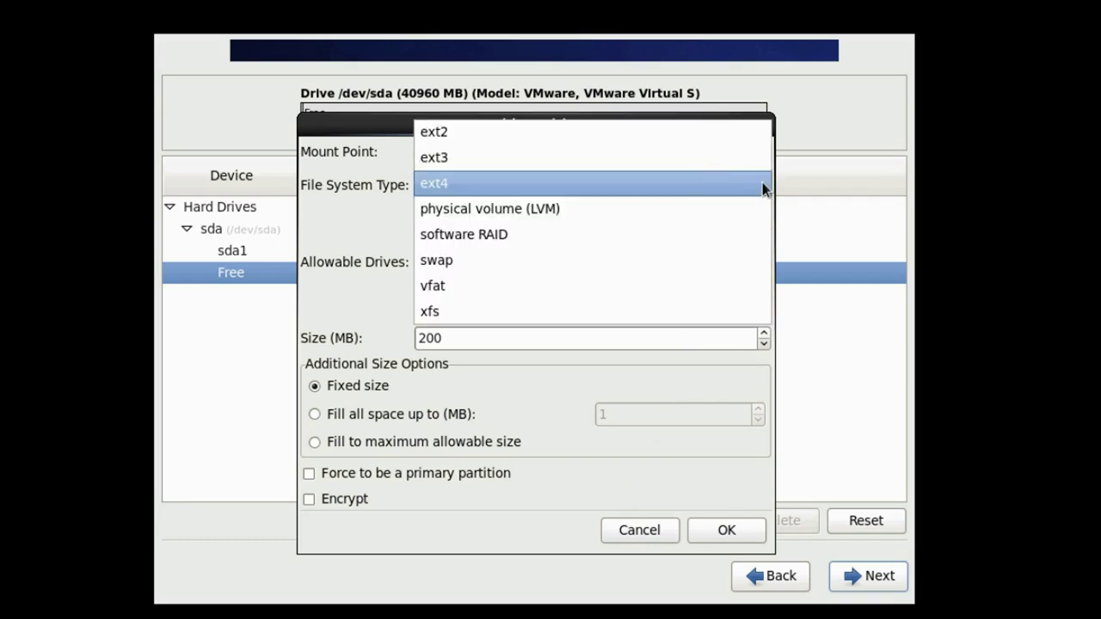
click(744, 261)
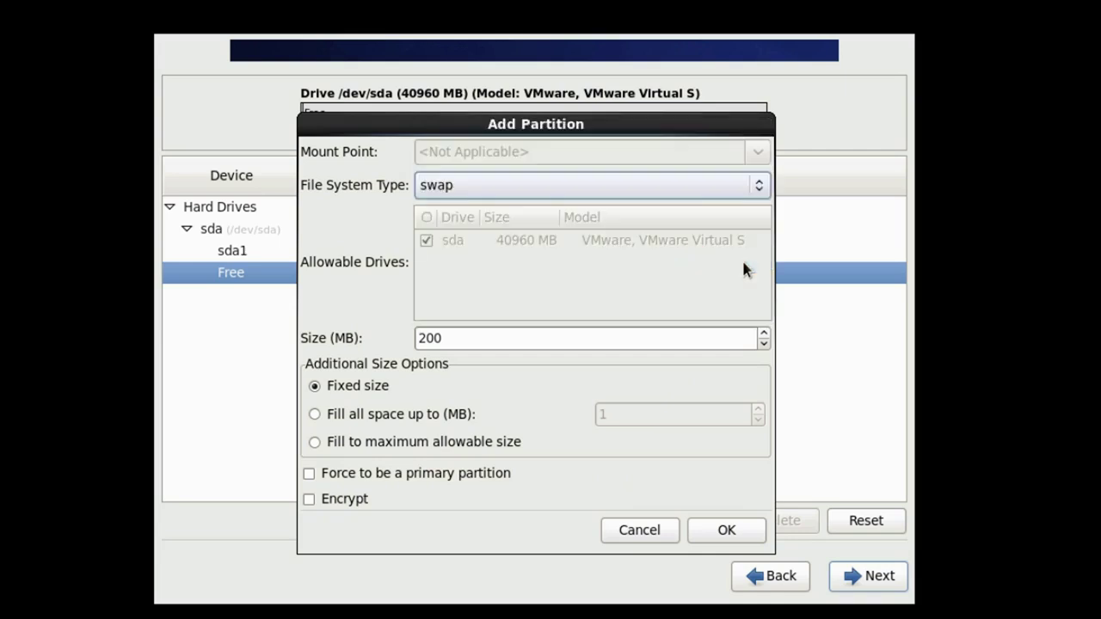
click(561, 340)
double_click(561, 342)
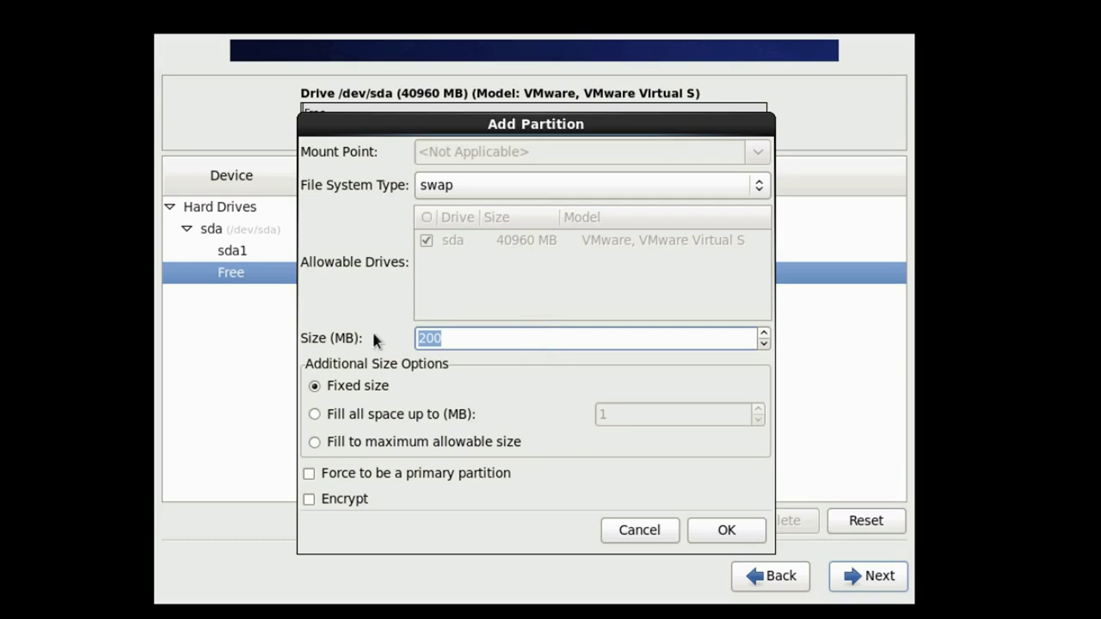
key(Home)
key(Delete)
key(Delete)
key(Delete)
text(4096)
click(309, 473)
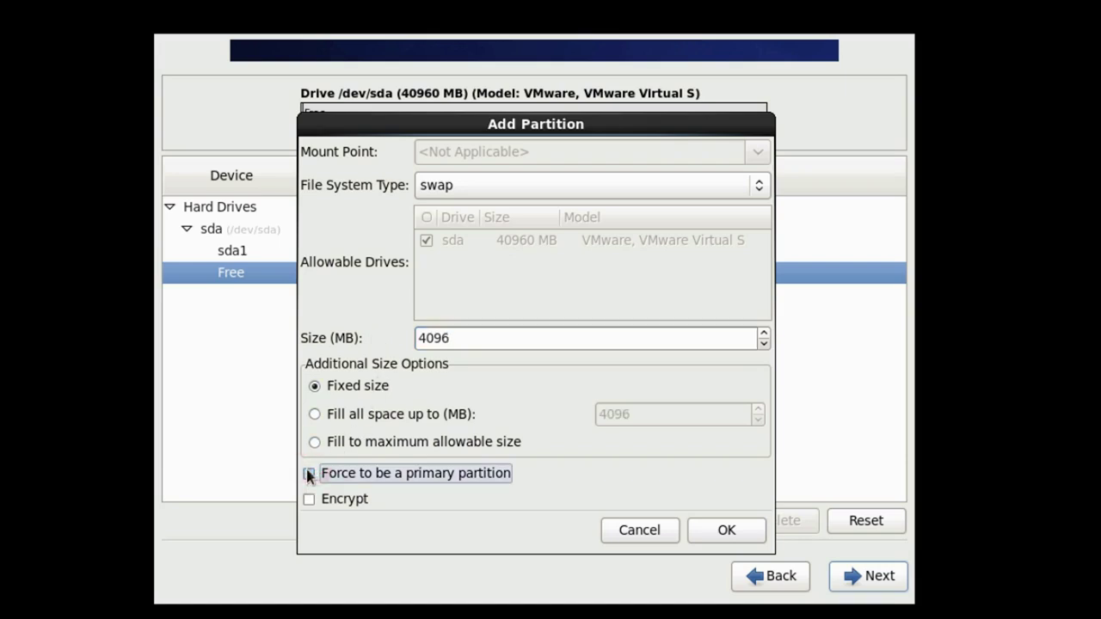
click(701, 529)
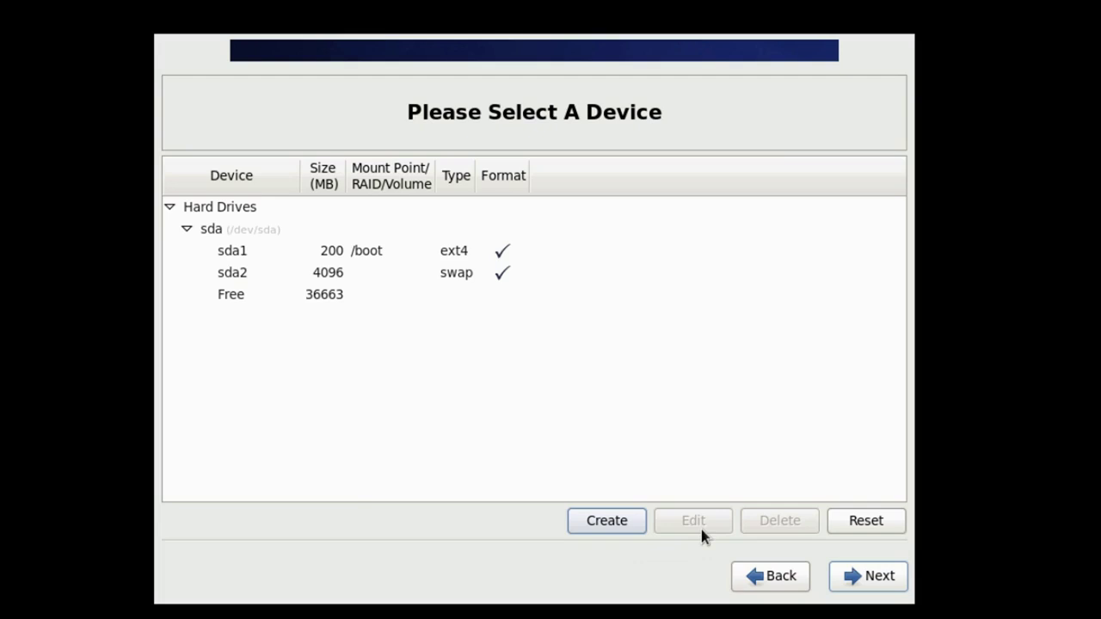
Create a primary root (/) standard partition filling the remaining 36663 MB of free space.
click(237, 296)
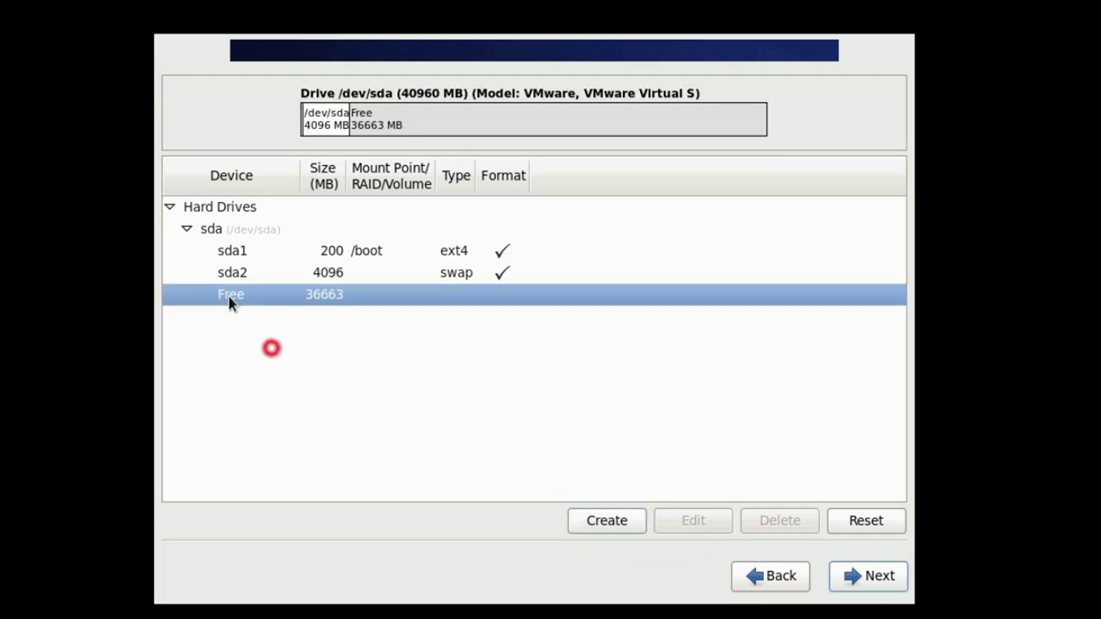
click(583, 521)
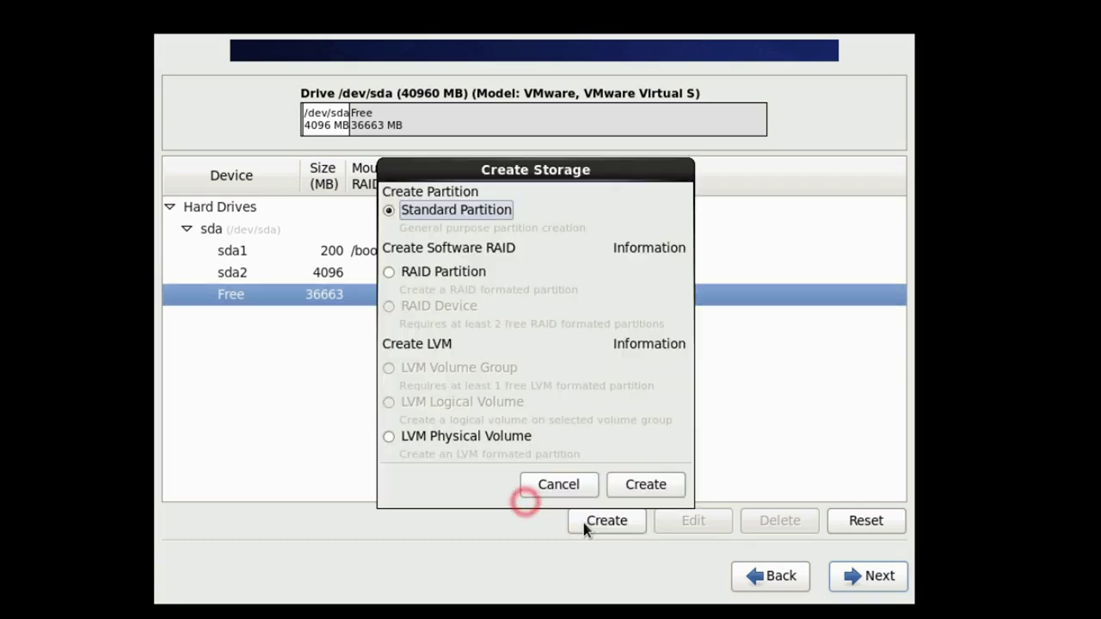
click(387, 211)
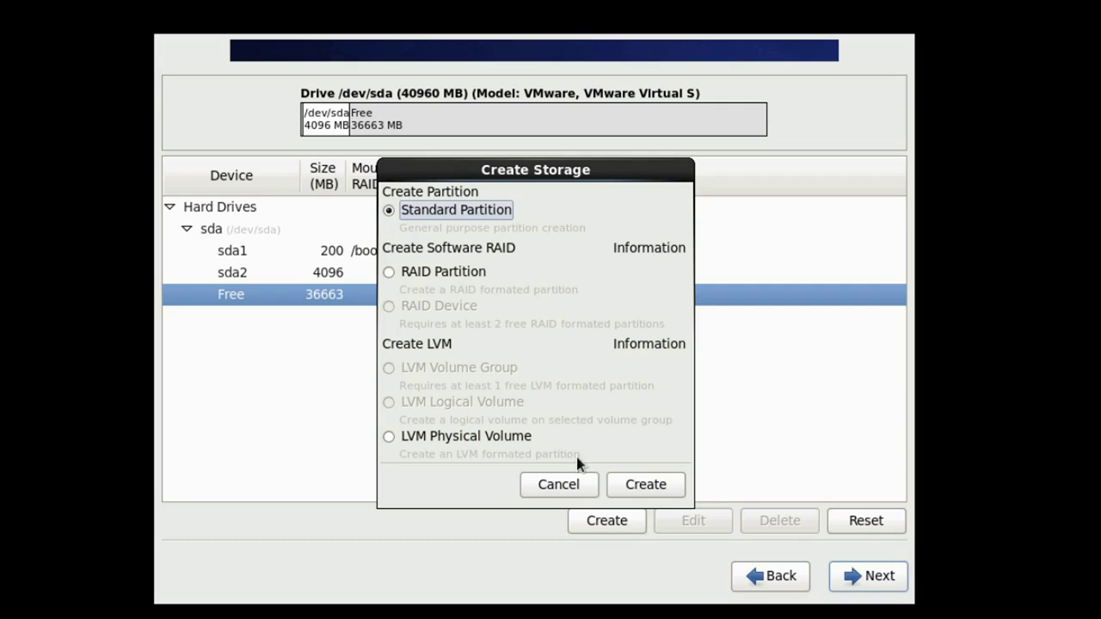
click(637, 486)
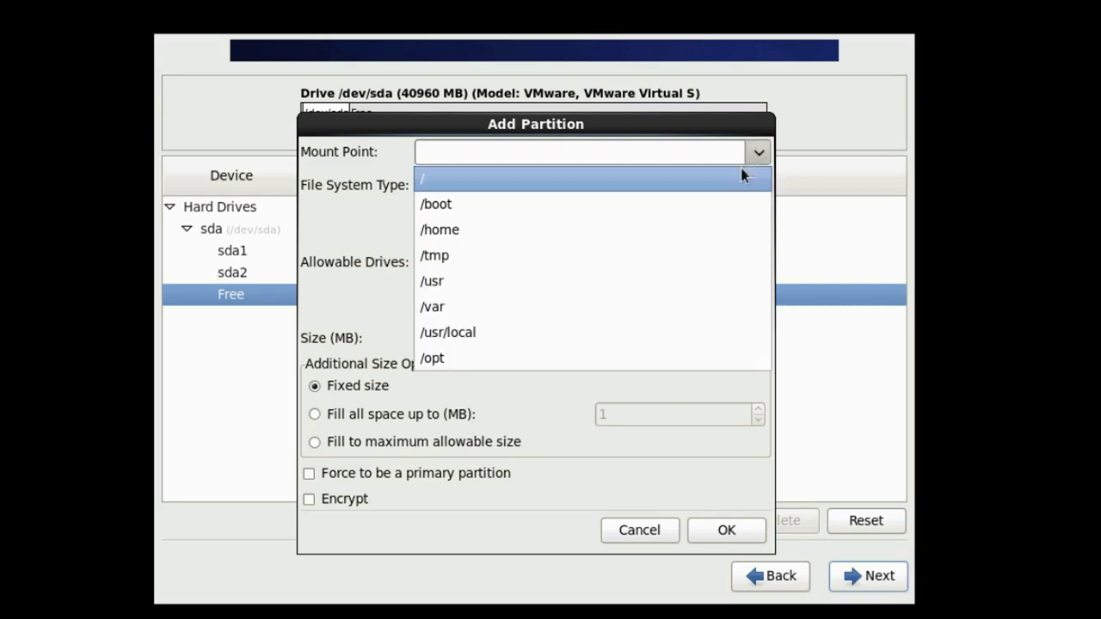
click(732, 178)
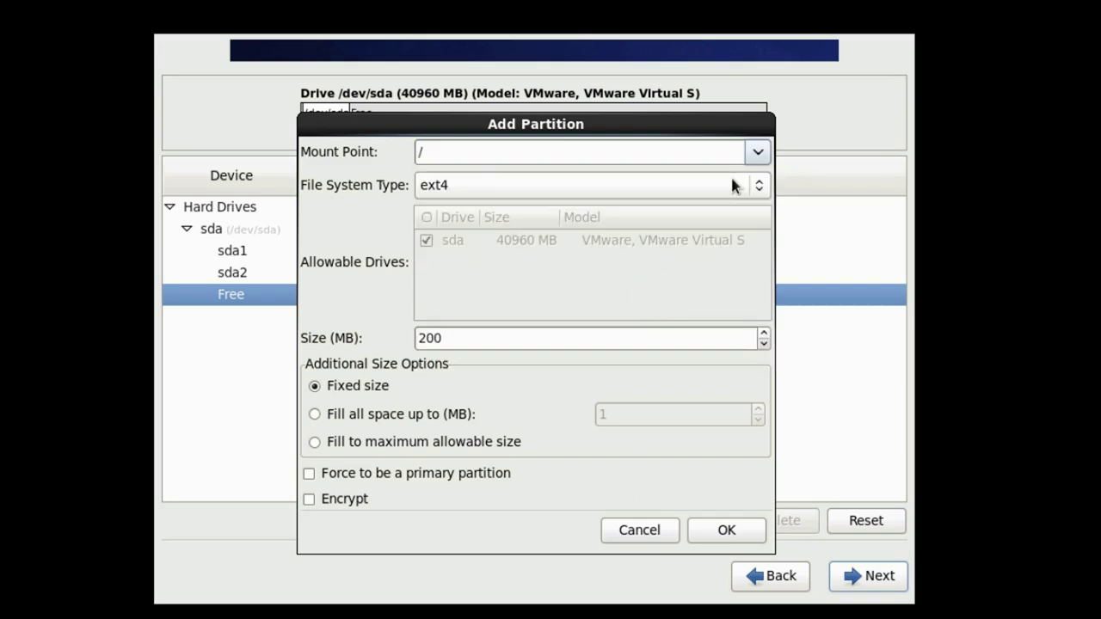
click(314, 443)
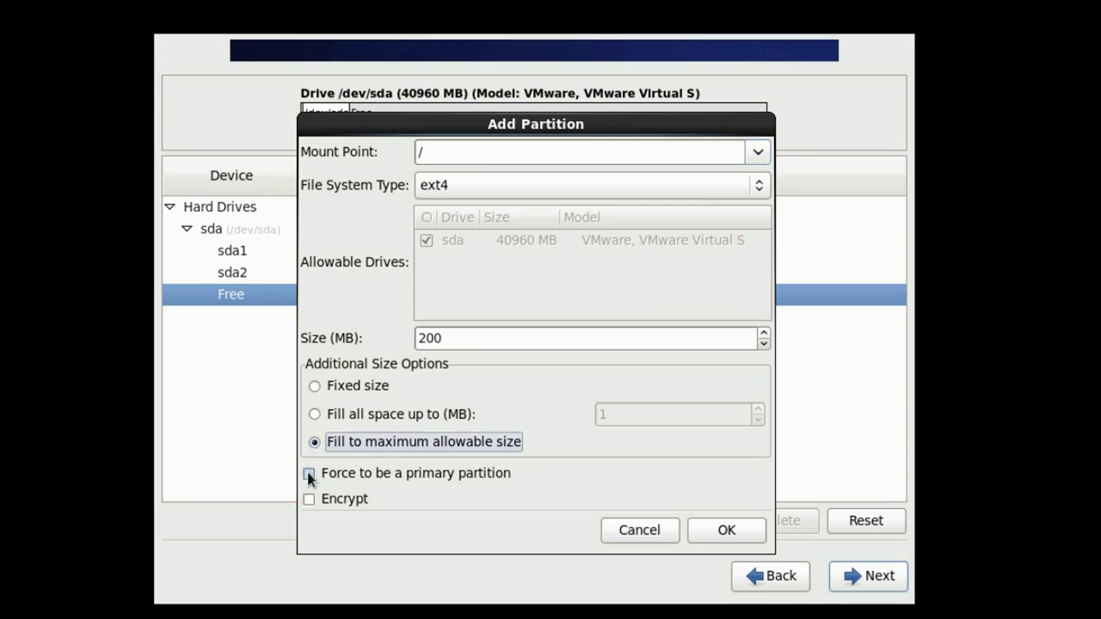
click(308, 474)
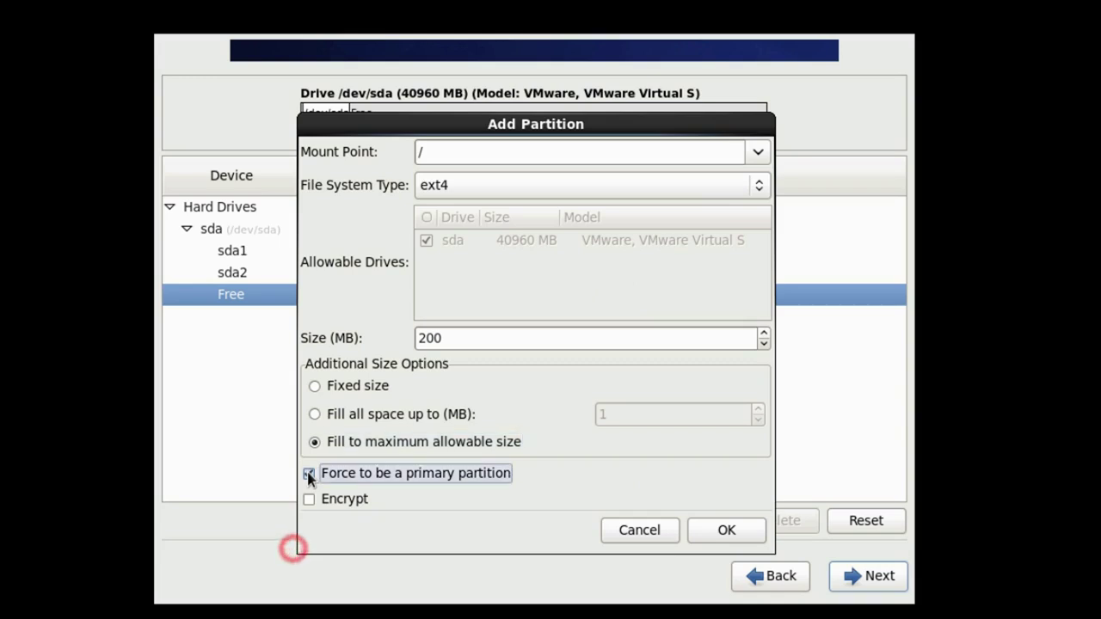
click(737, 528)
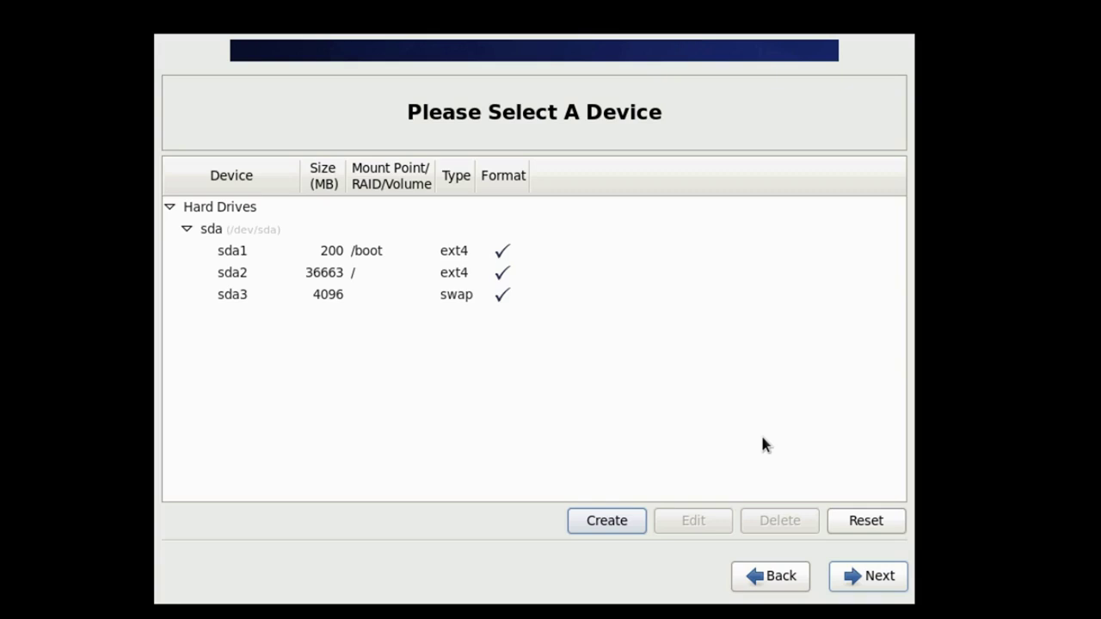
Format and write the partition layout to disk, keeping the boot loader on /dev/sda.
click(901, 581)
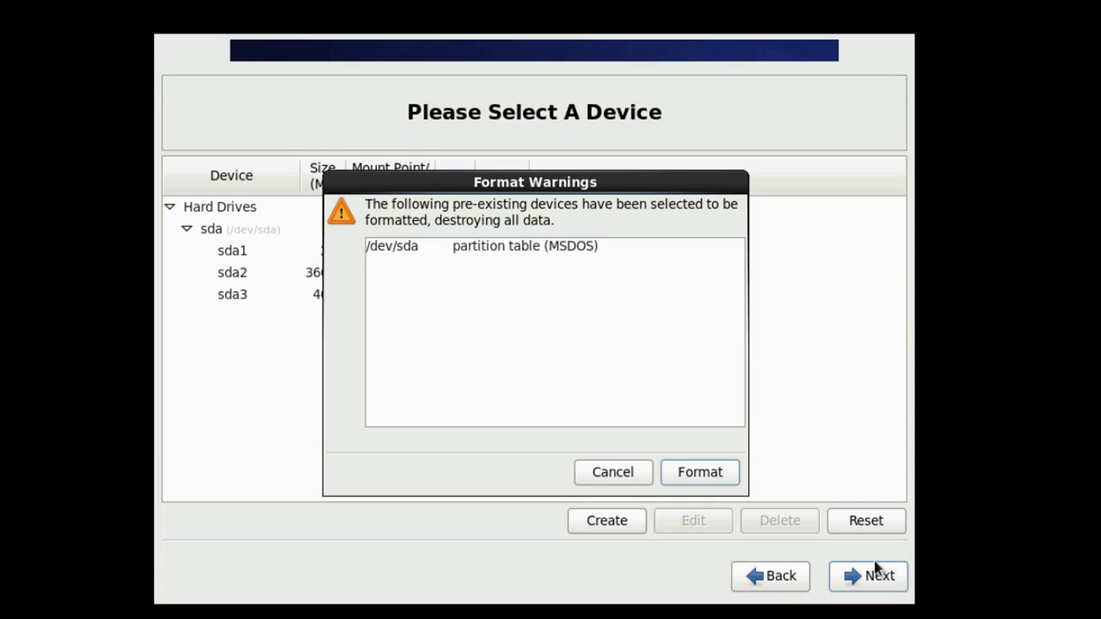
click(673, 472)
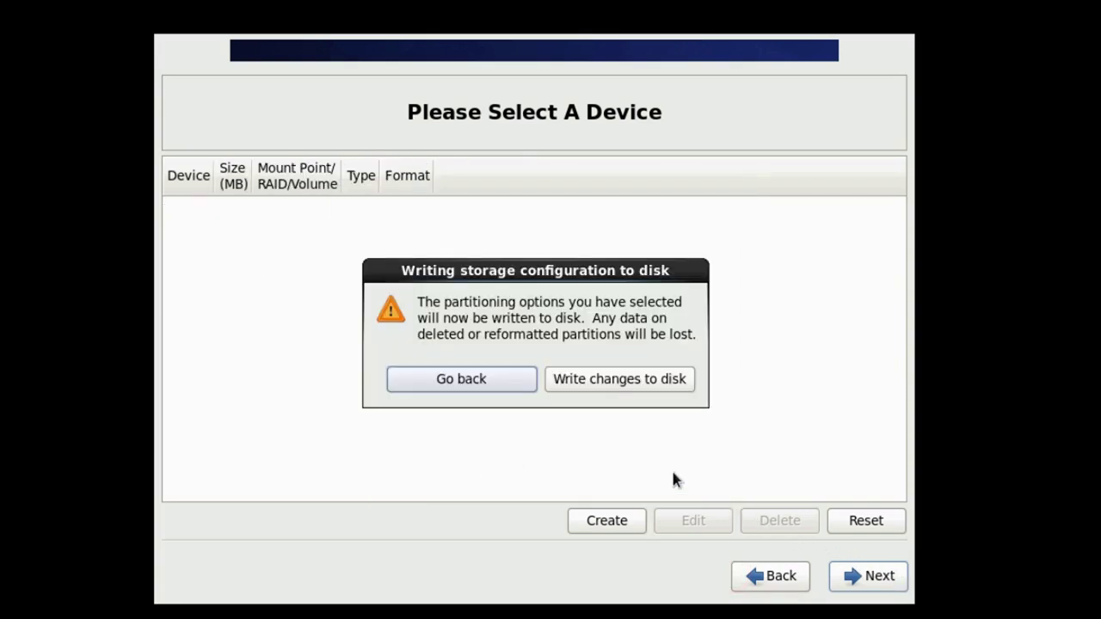
click(555, 386)
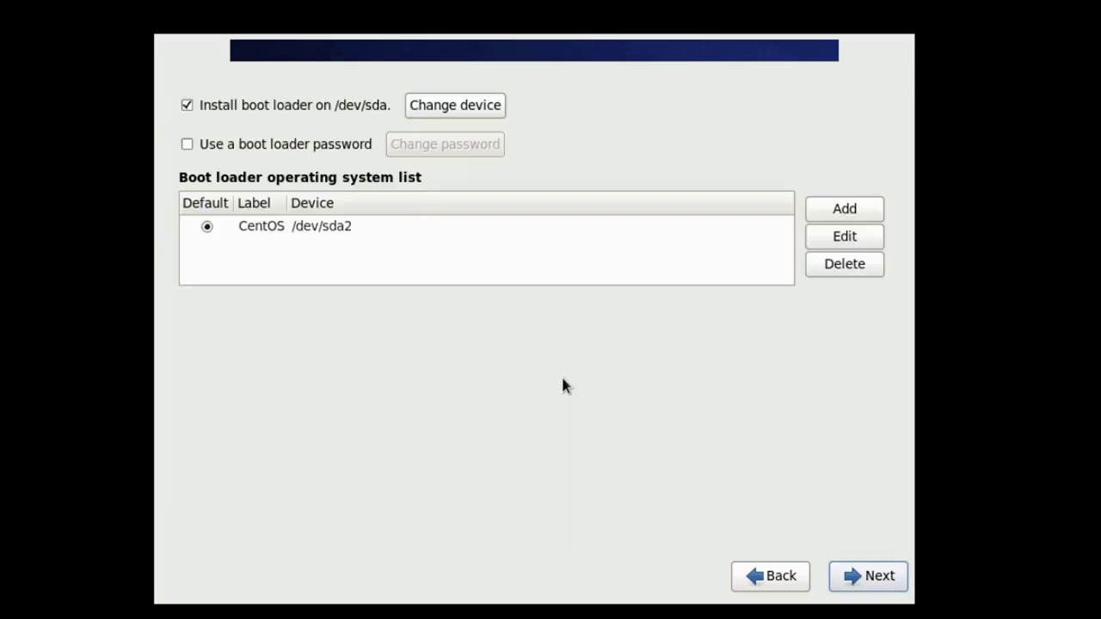
click(839, 583)
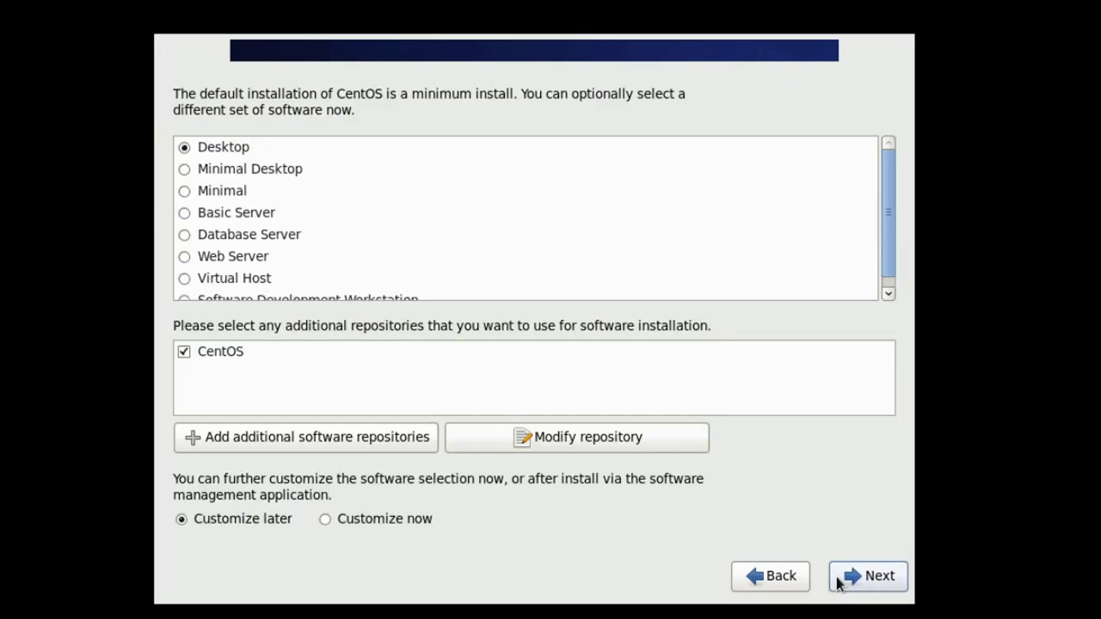
Choose the Desktop software set with Customize later and begin installing packages.
click(184, 149)
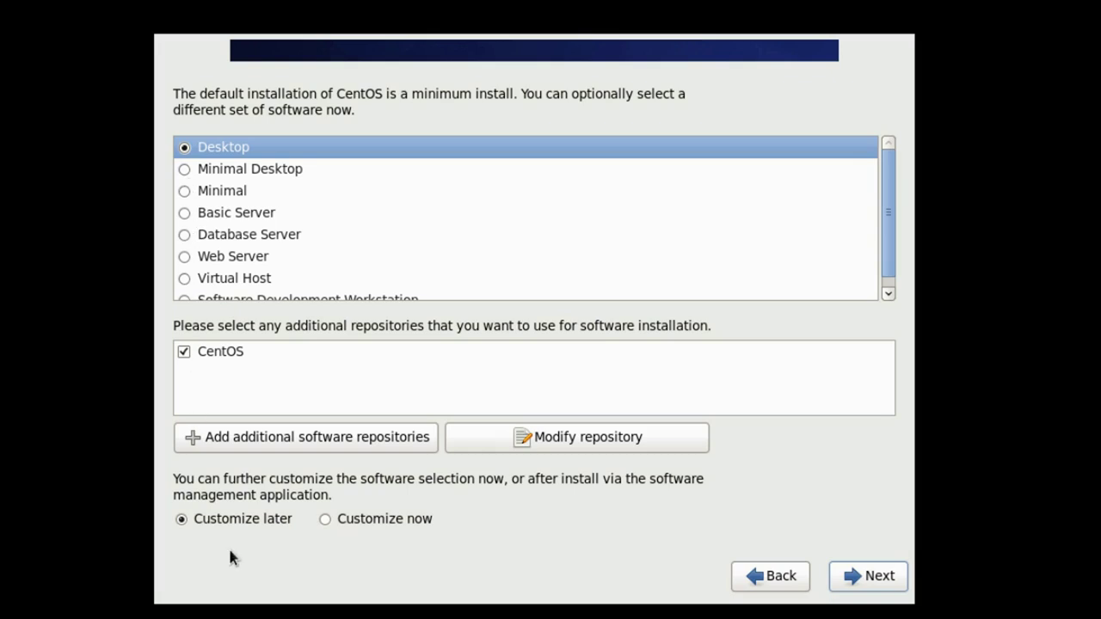
click(187, 519)
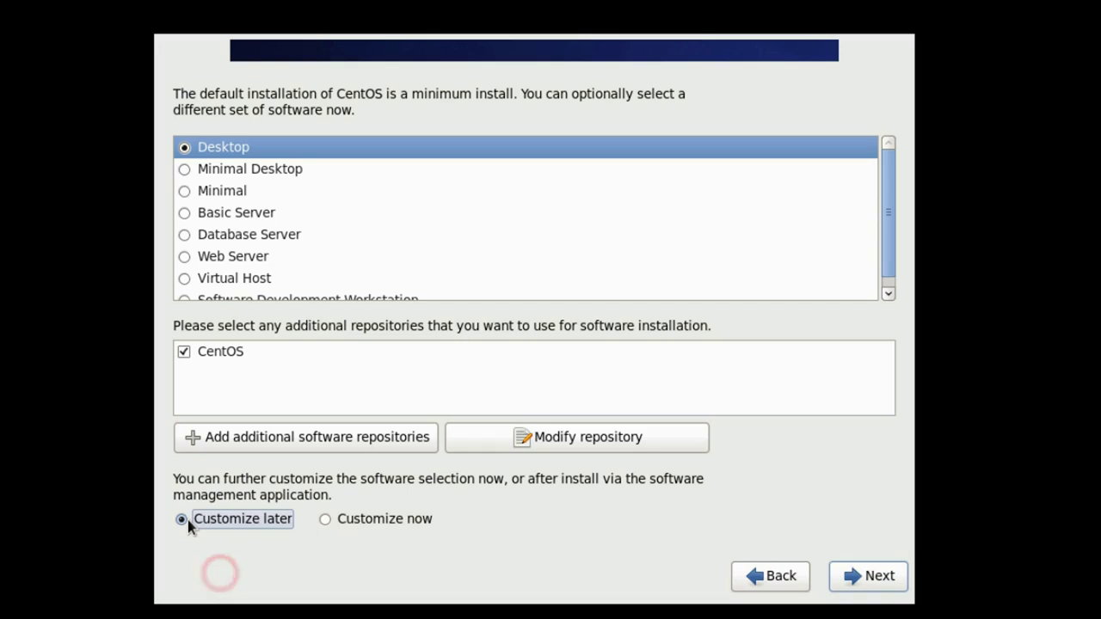
click(854, 583)
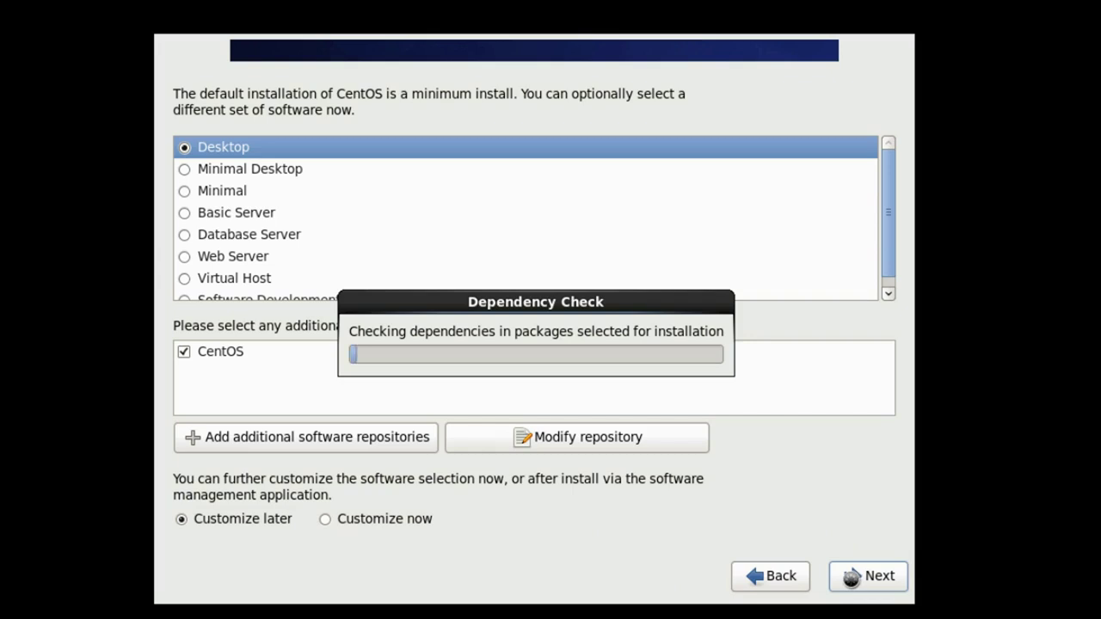